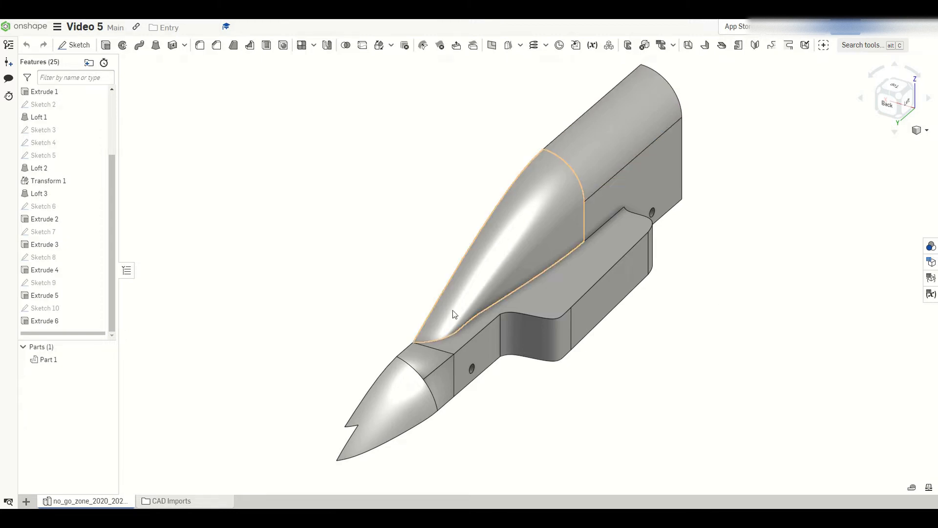
Step: Create a plane offset 35 mm from the body's flat mid-face, flipped toward the side pod
right_drag(400, 418, 561, 256)
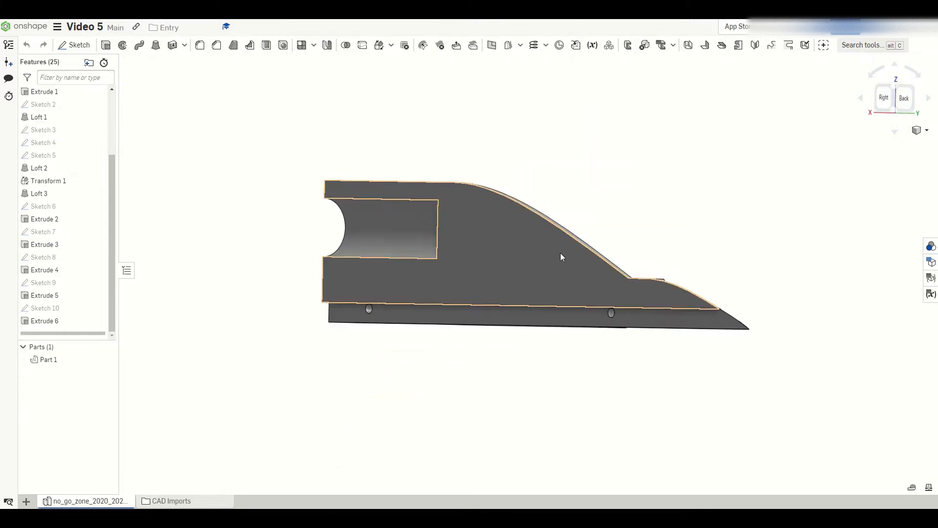
click(510, 247)
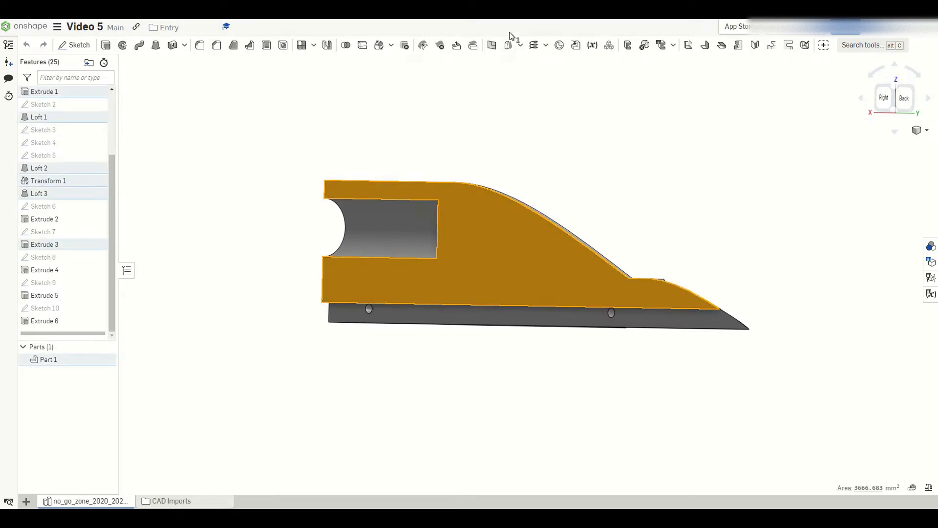
click(491, 45)
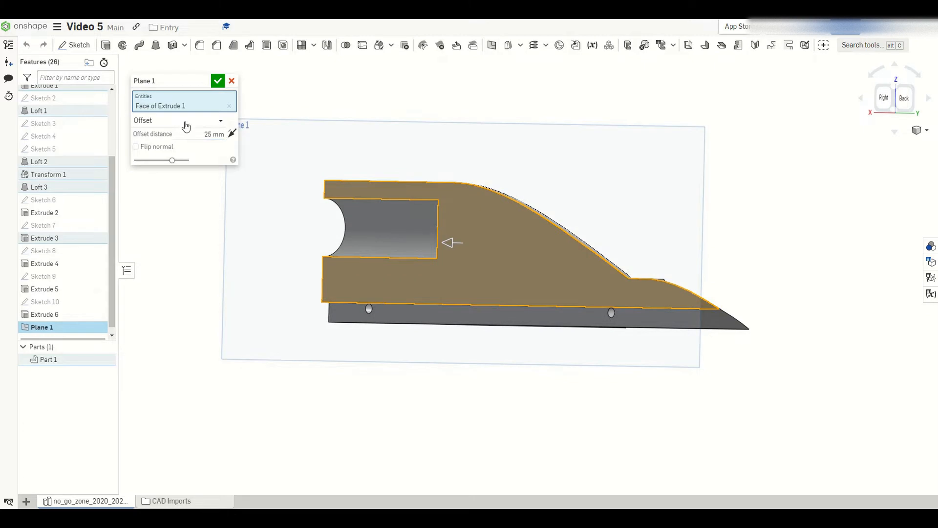
right_drag(489, 230, 433, 247)
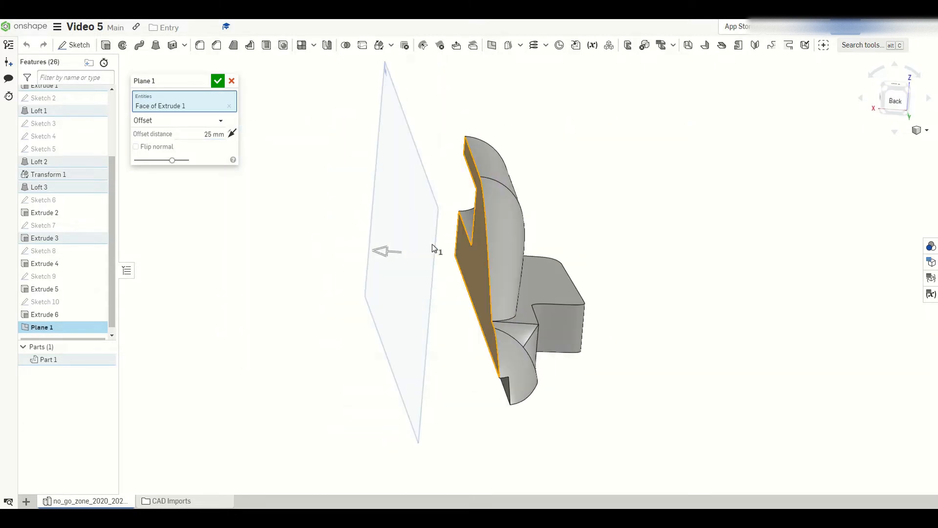
click(230, 134)
right_drag(383, 266, 529, 259)
right_drag(731, 262, 819, 279)
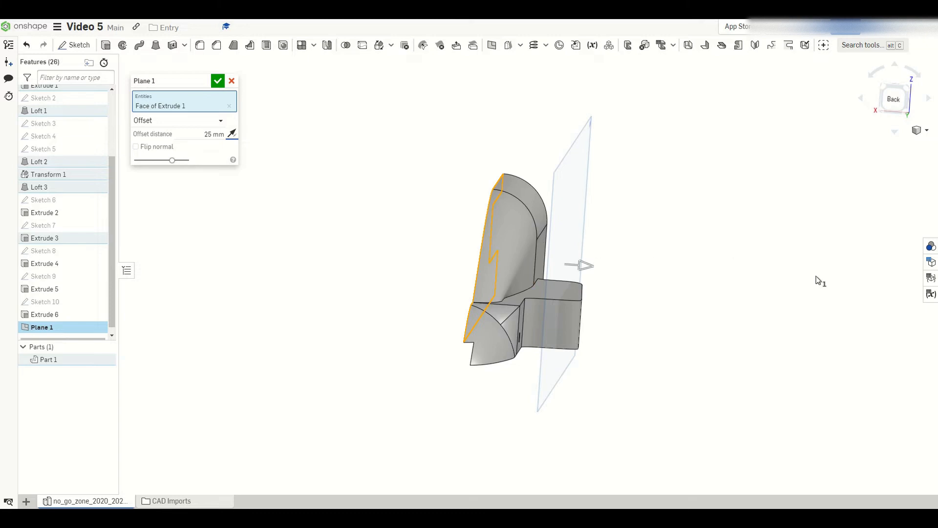
click(207, 135)
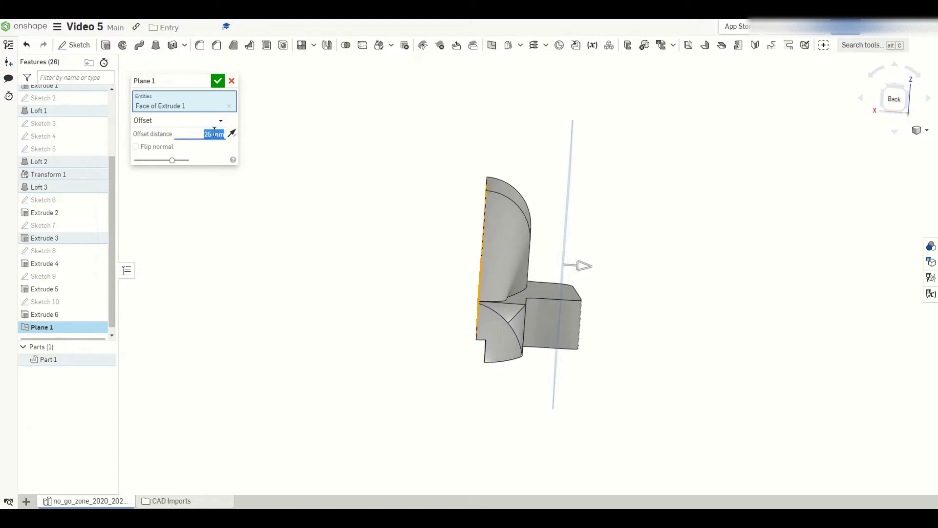
text(35)
key(Return)
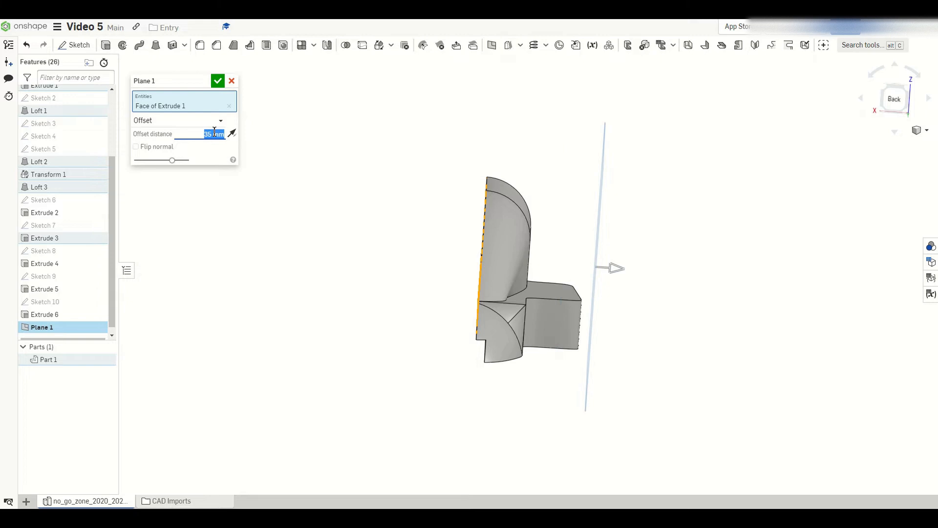
click(217, 81)
Step: Start a sketch on the offset plane and draw a horizontal line about 16 mm long over the body's upper rear section
right_drag(377, 241, 364, 243)
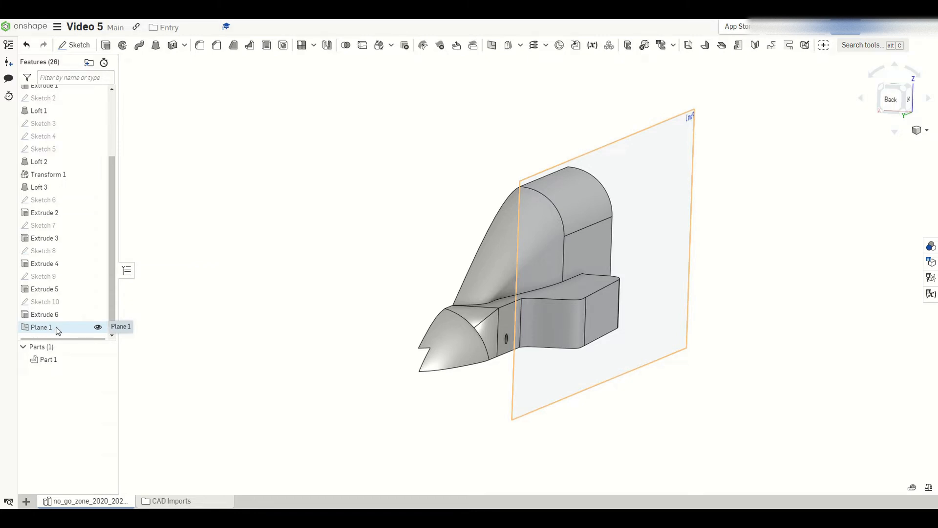
right_drag(257, 364, 204, 362)
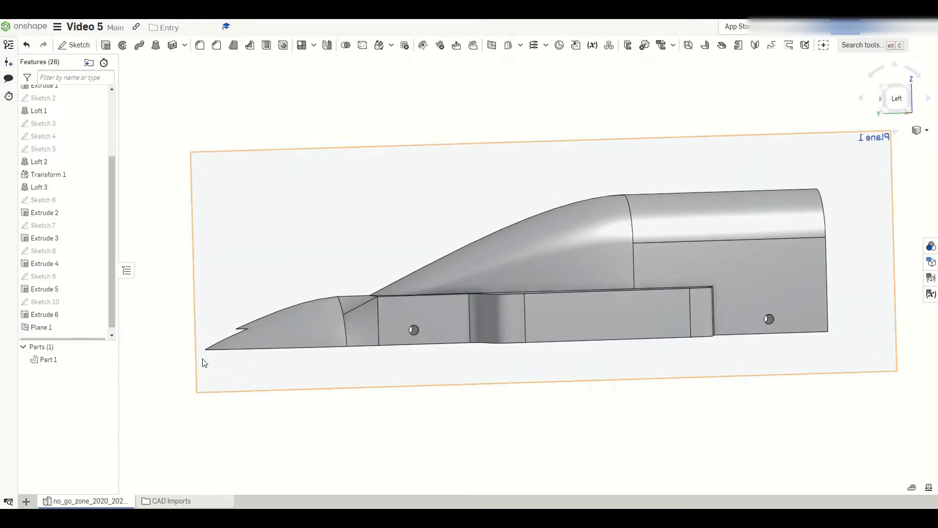
click(283, 238)
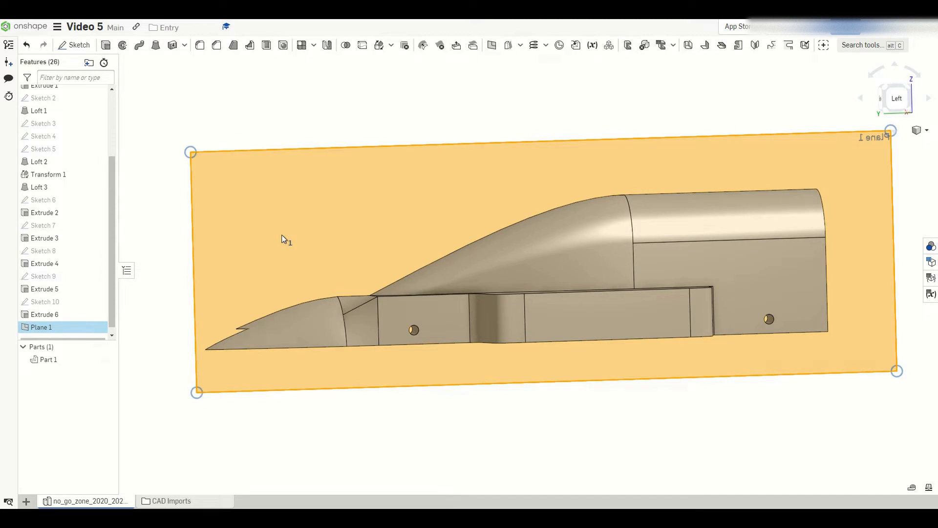
key(shift+s)
key(n)
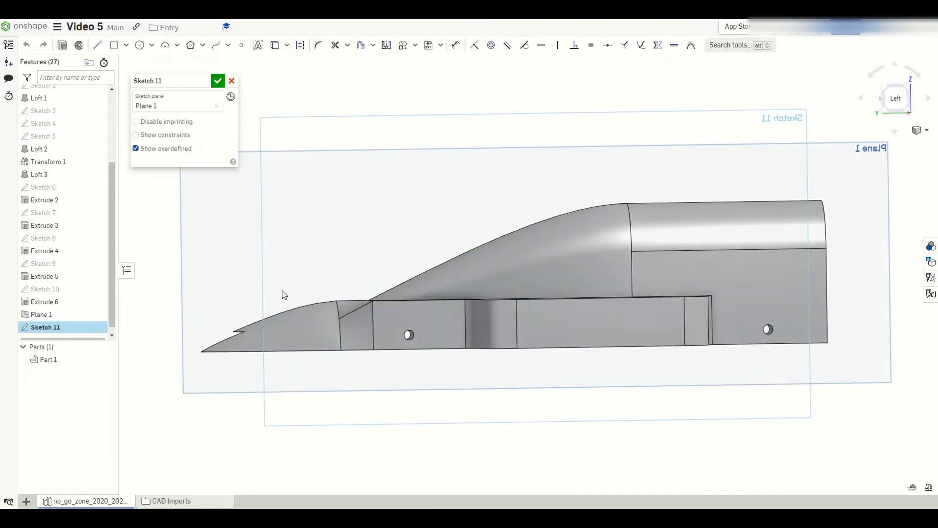
scroll(470, 383, up, 1)
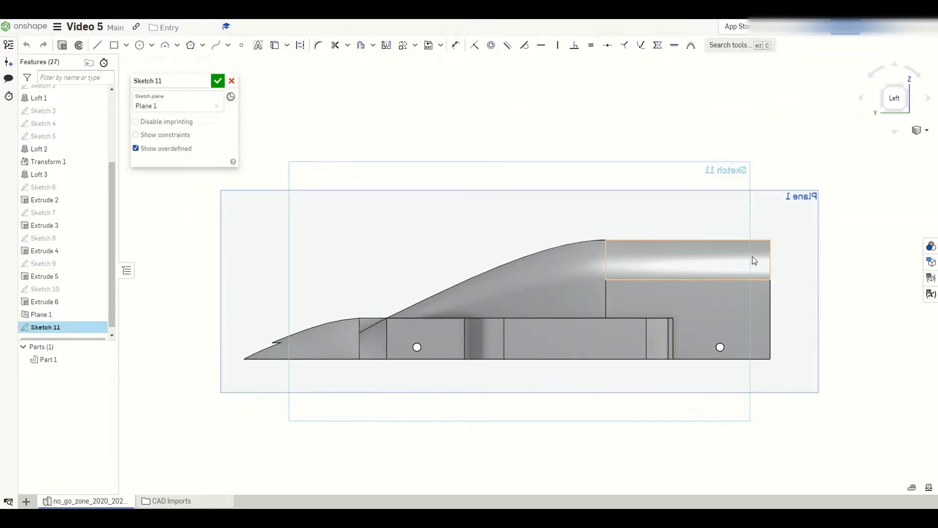
scroll(754, 259, up, 3)
scroll(749, 274, down, 1)
scroll(743, 274, up, 3)
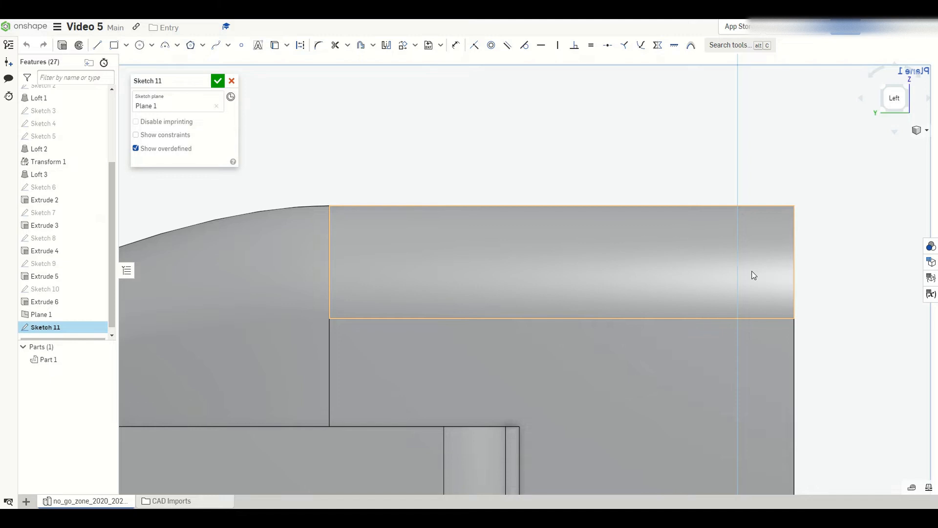
key(l)
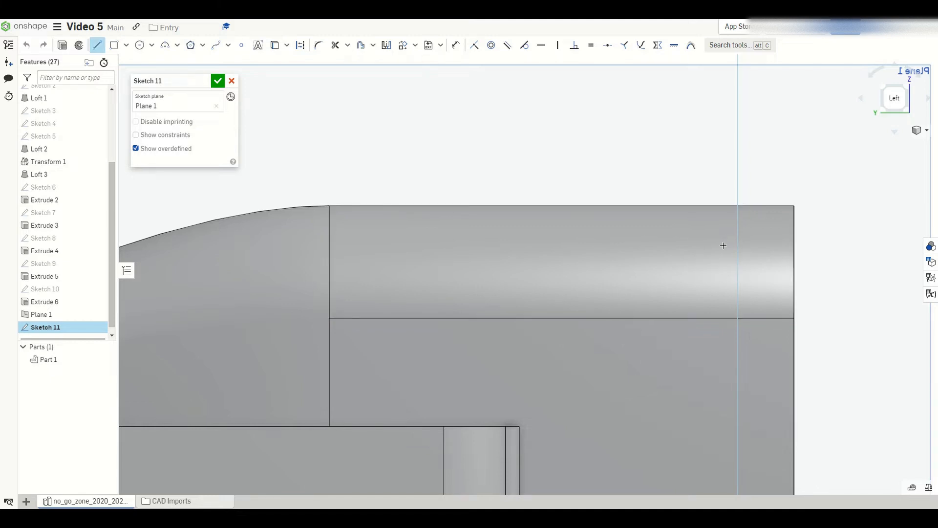
drag(725, 239, 601, 239)
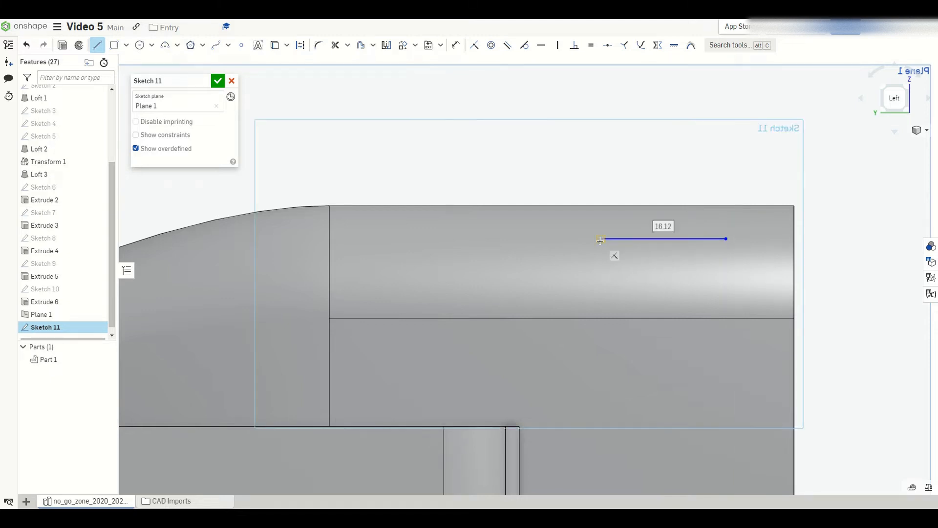
Step: Complete a thin rectangle about 1.7 mm high below the horizontal line
key(Escape)
key(l)
click(601, 239)
click(601, 252)
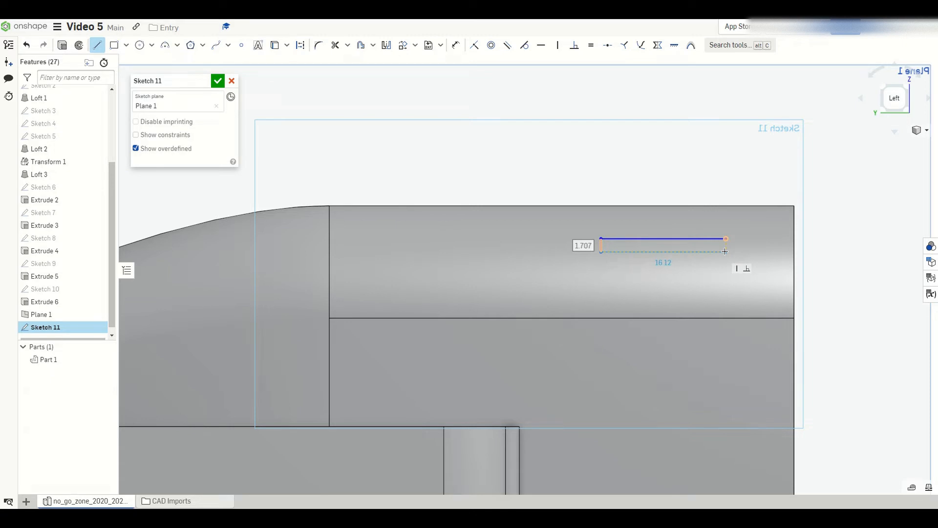
click(726, 252)
click(726, 239)
key(Escape)
Step: Replace the thin rectangle's two short sides with outward-curving arcs to form a rounded slot profile
click(602, 244)
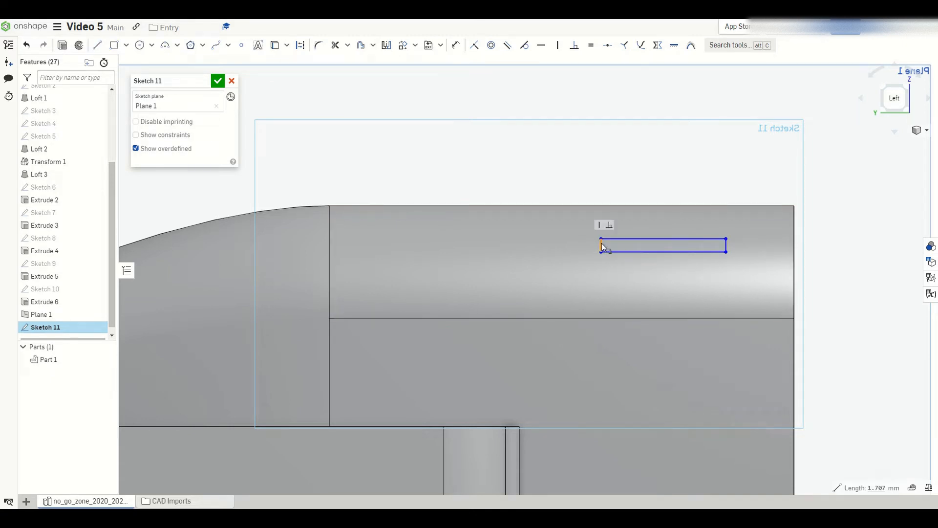
key(Delete)
click(726, 245)
key(Delete)
key(a)
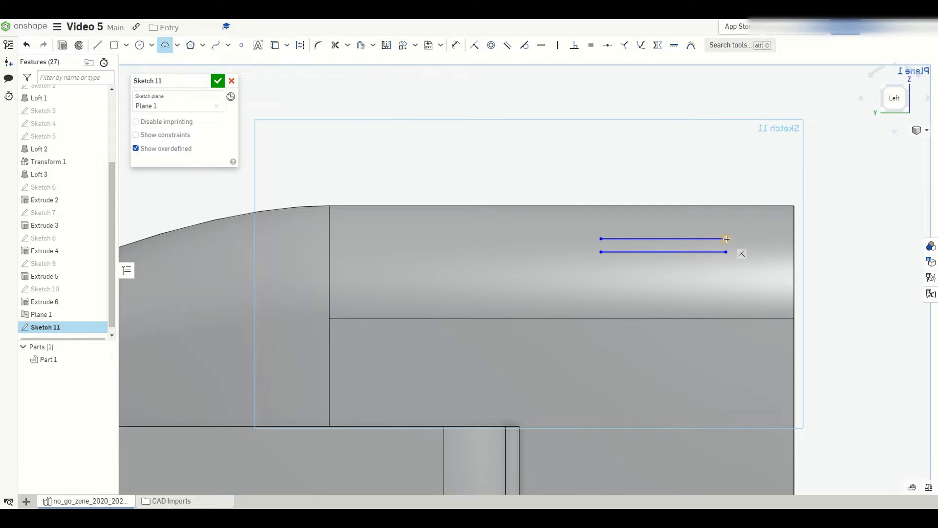
click(727, 239)
click(726, 252)
click(731, 246)
click(600, 239)
click(601, 252)
click(593, 246)
Step: Extrude the rounded slot profile as an added solid with the Up to next end condition so it meets the body
key(shift+e)
scroll(566, 160, down, 1)
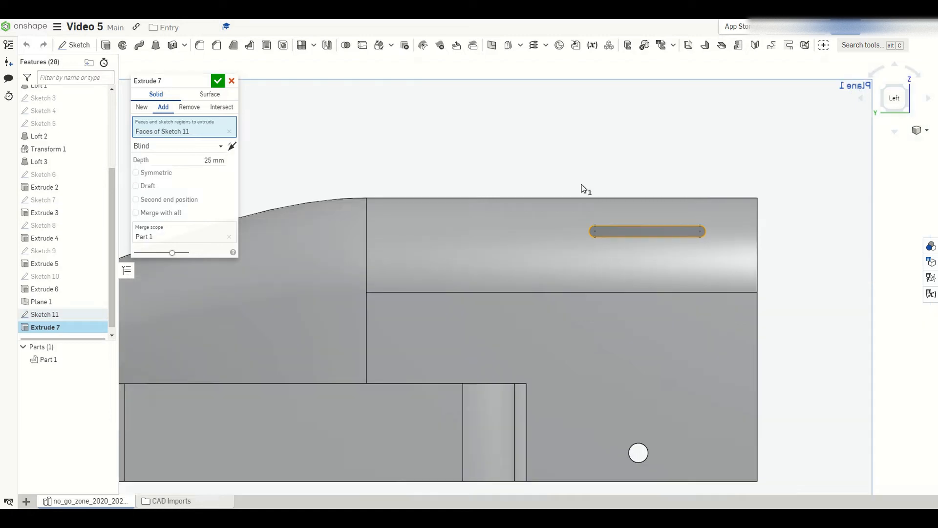
right_drag(599, 220, 380, 195)
click(184, 148)
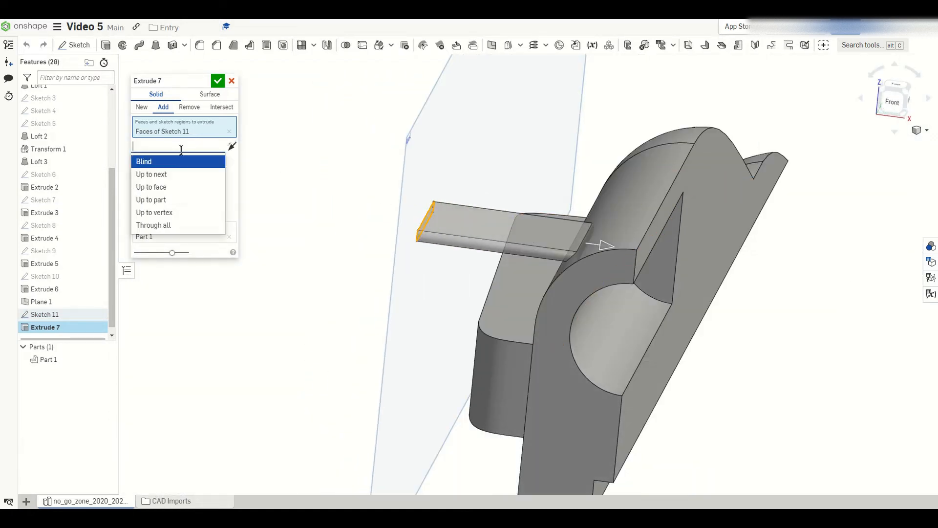
click(174, 174)
right_drag(284, 230, 452, 272)
right_drag(648, 264, 547, 255)
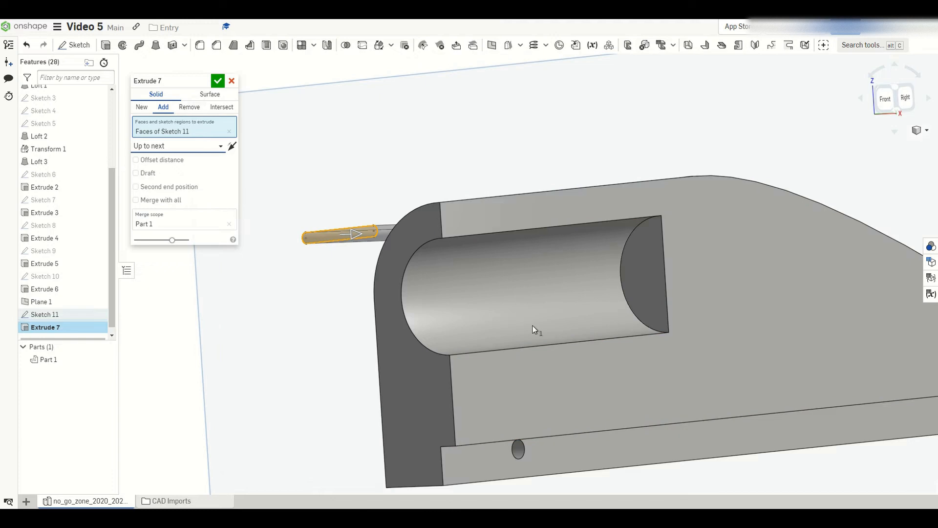
right_drag(528, 283, 568, 288)
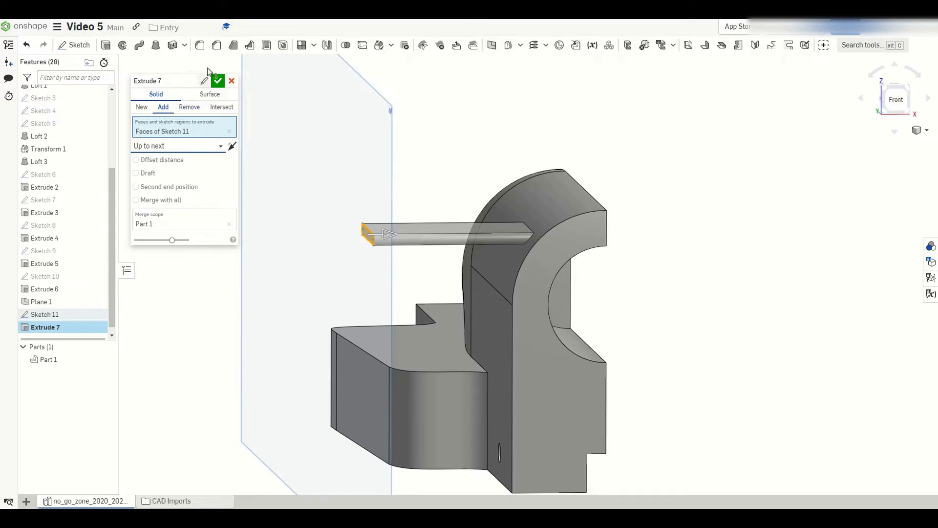
click(214, 81)
Step: Sketch on the wing's outer end face and offset its full outline outward by 1 mm
right_drag(306, 201, 352, 220)
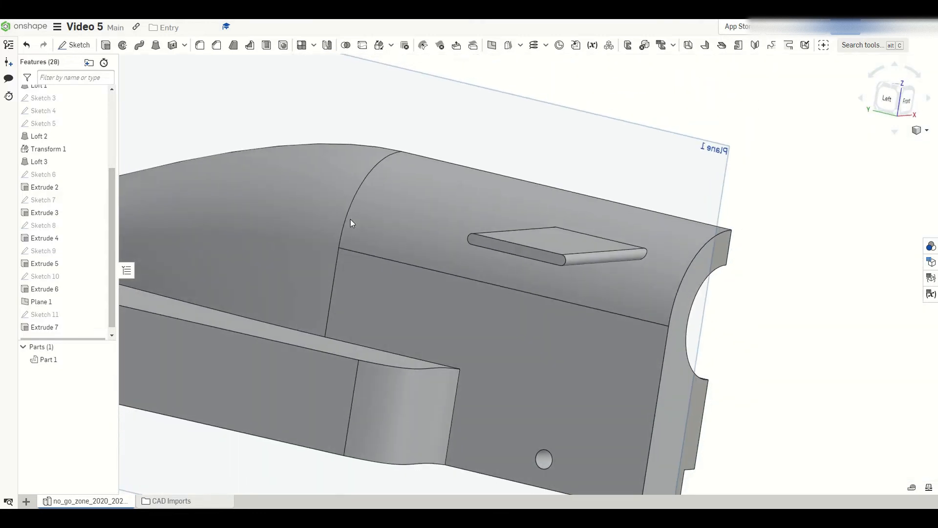
click(482, 241)
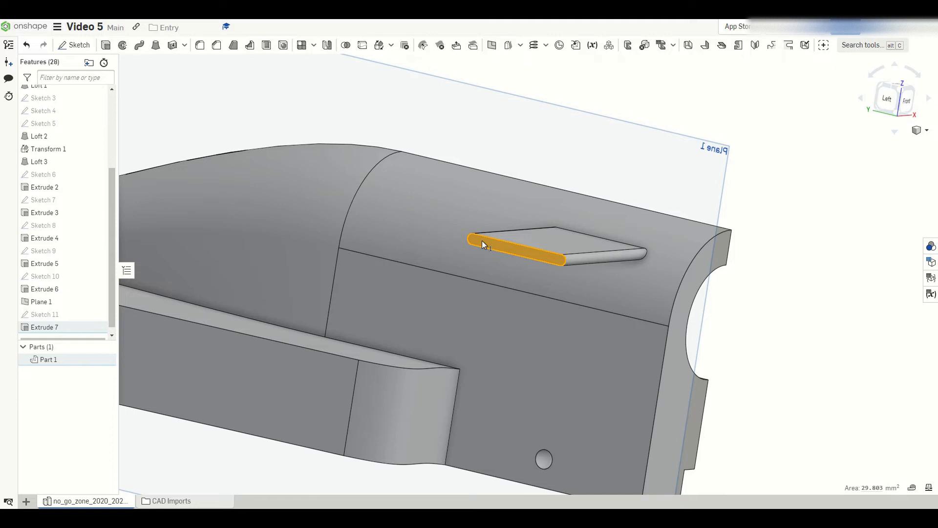
key(shift+s)
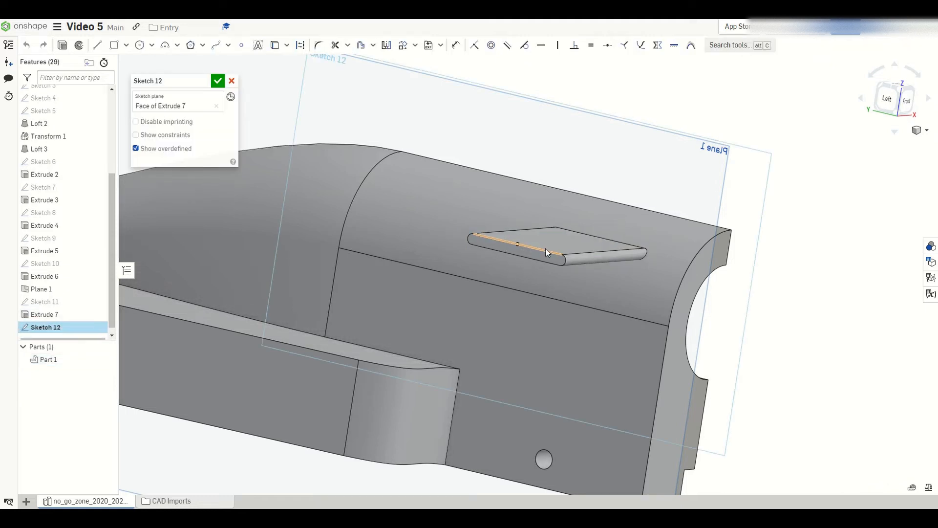
key(n)
scroll(514, 271, up, 3)
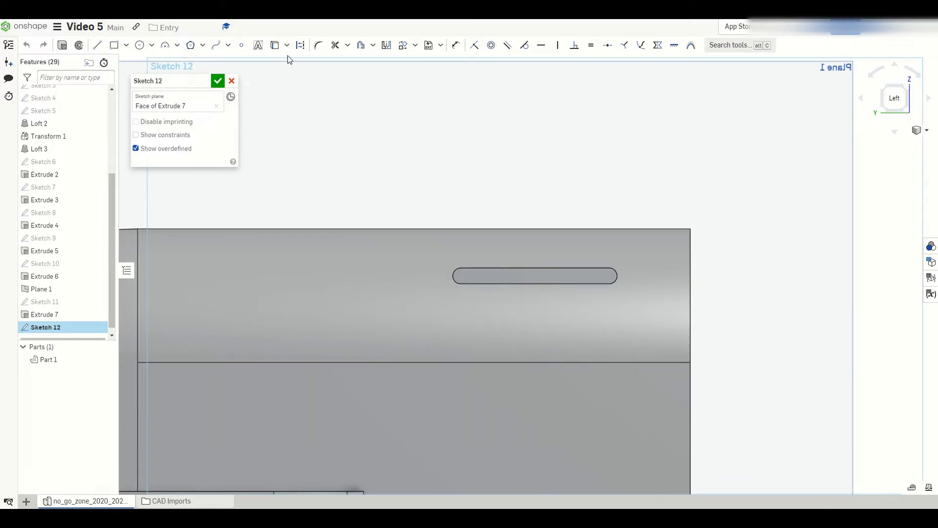
click(361, 46)
click(469, 268)
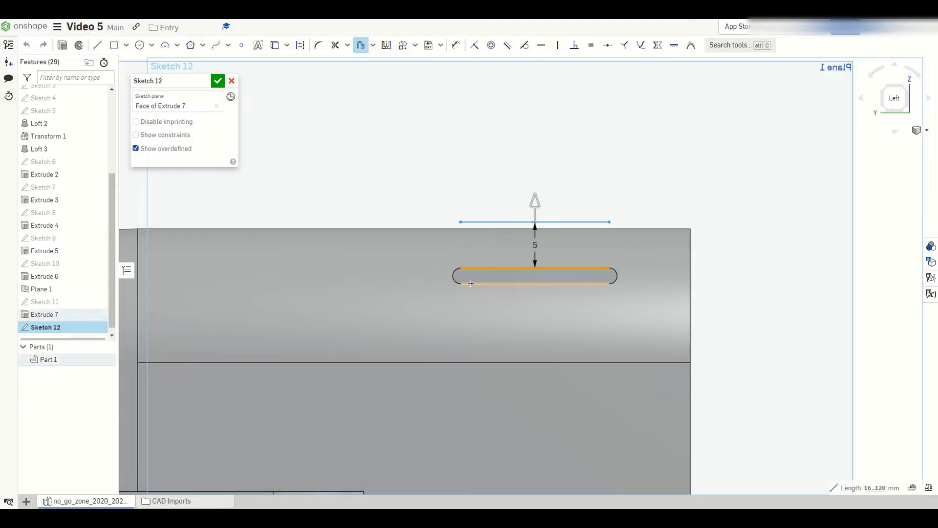
click(471, 284)
click(456, 279)
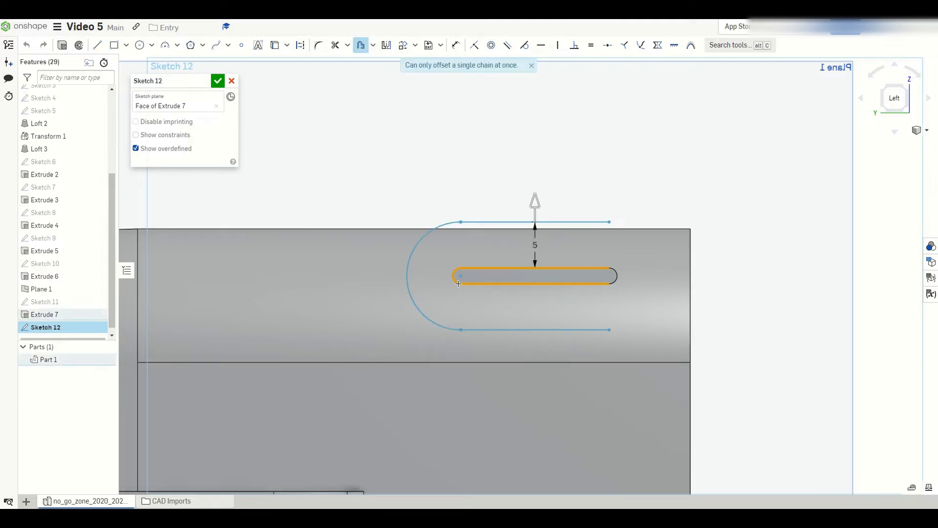
click(615, 275)
click(536, 243)
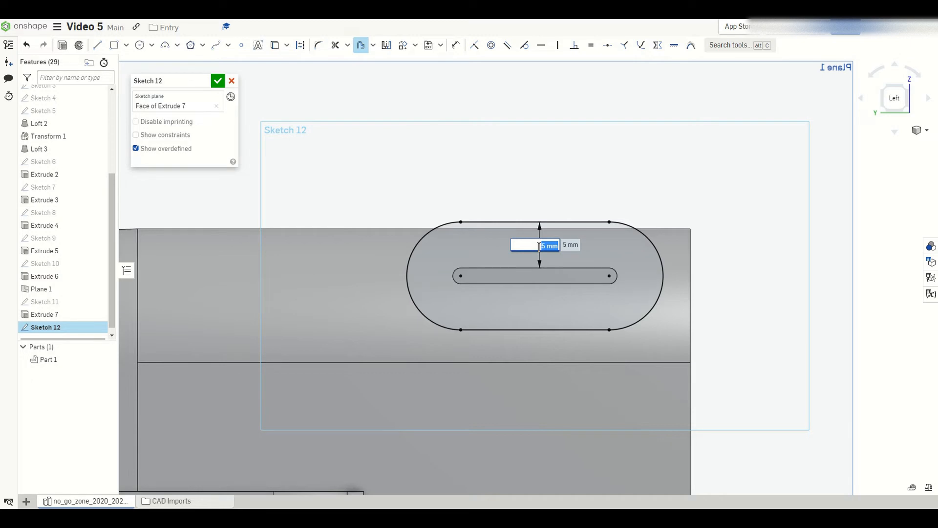
text(1)
key(Return)
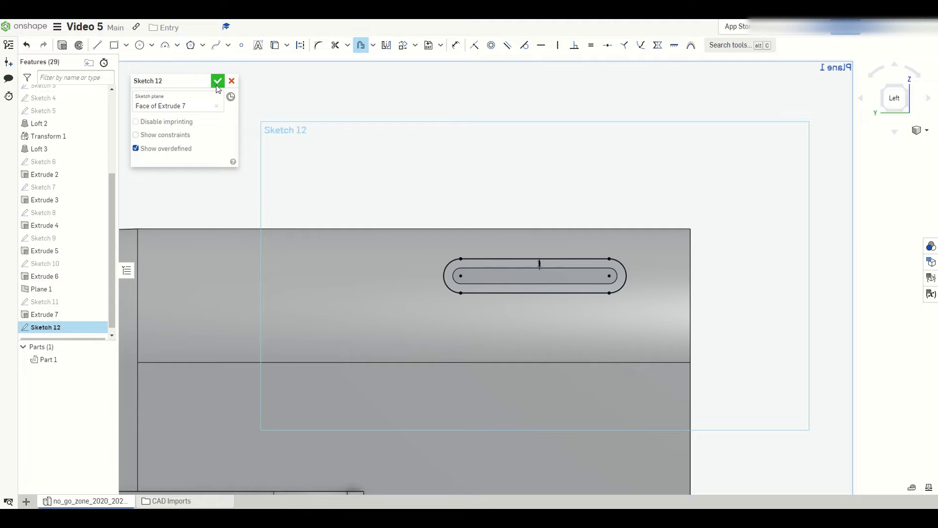
Step: Extrude the end-face sketch 1 mm outward as an added end plate on the wing tip
key(shift+e)
right_drag(432, 223, 383, 233)
click(213, 160)
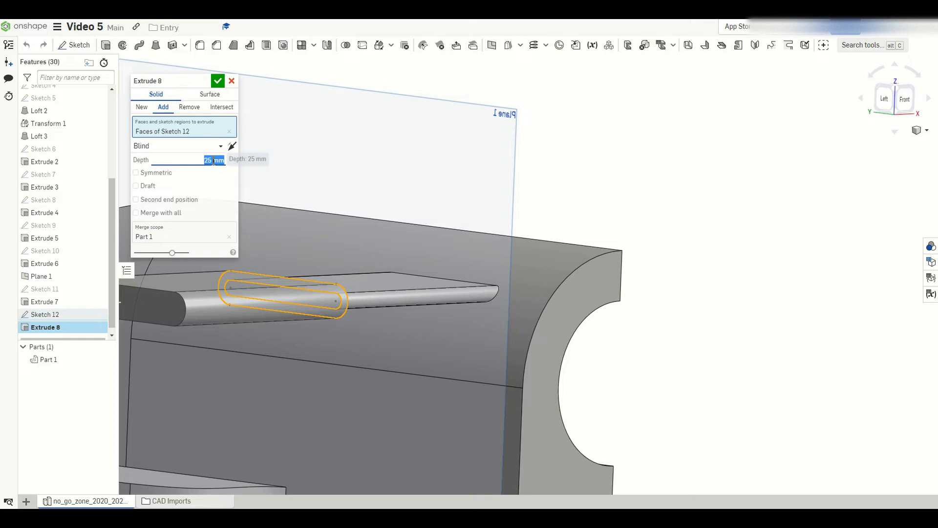
text(1)
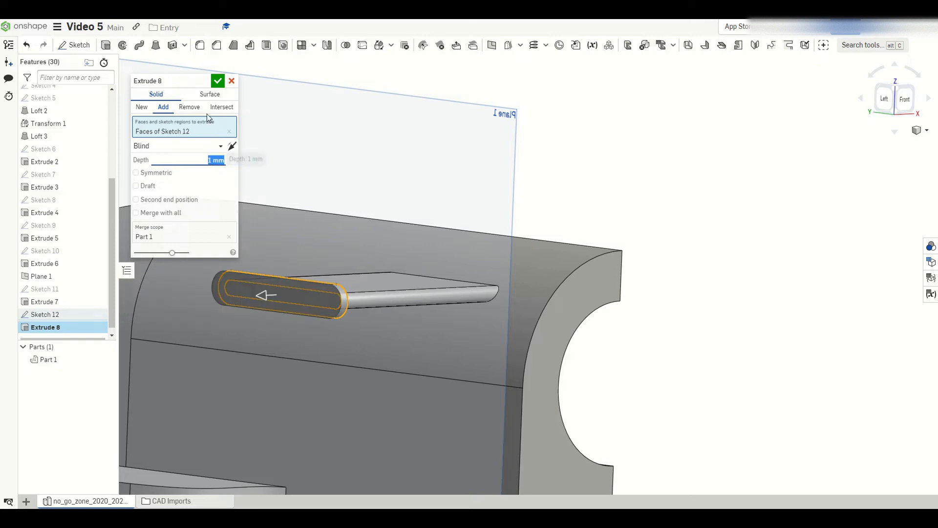
click(215, 83)
right_drag(345, 227, 436, 221)
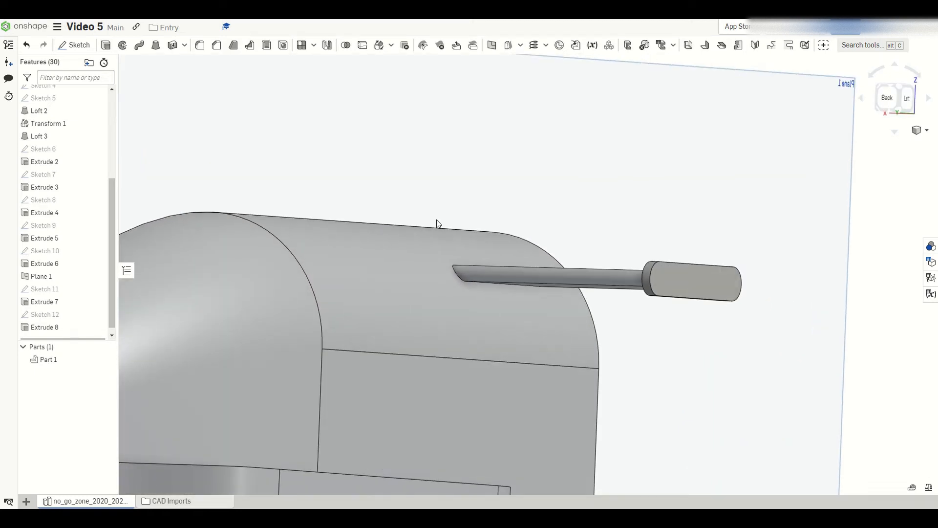
scroll(669, 265, down, 3)
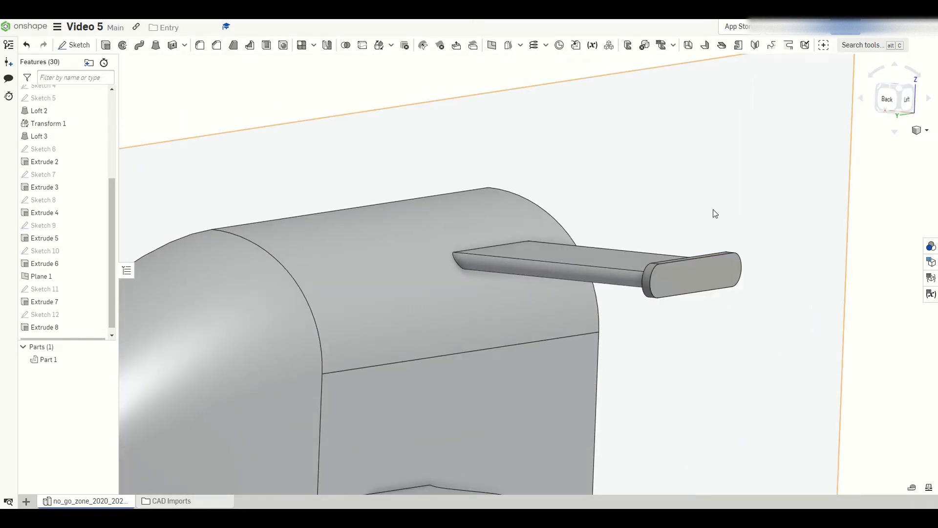
scroll(712, 211, down, 5)
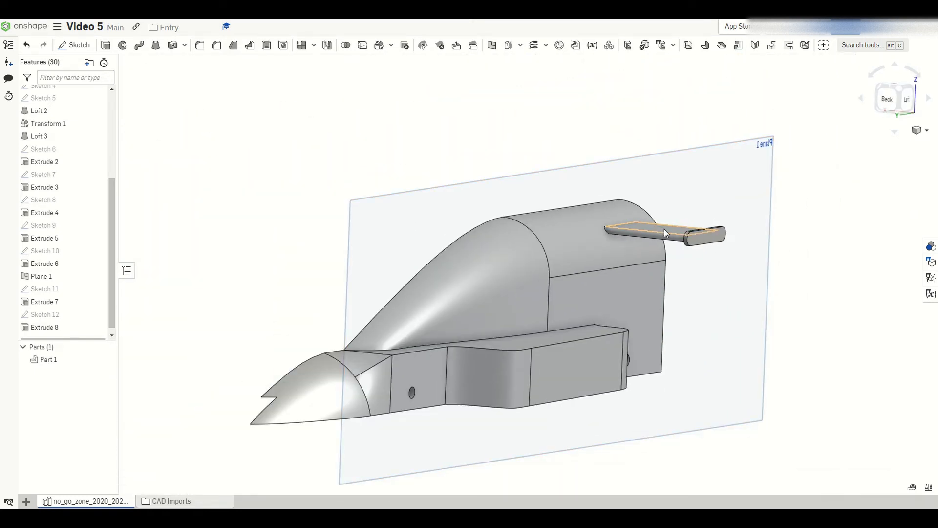
Step: Sketch a closed airfoil-shaped spline on Plane 1, positioned beside the nose ahead of the front axle hole
scroll(670, 265, down, 2)
right_drag(673, 284, 640, 283)
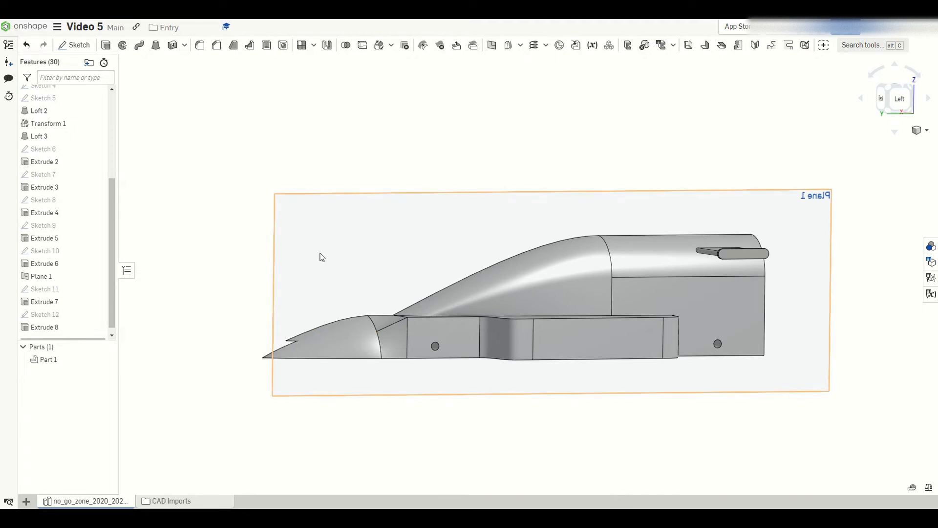
click(317, 269)
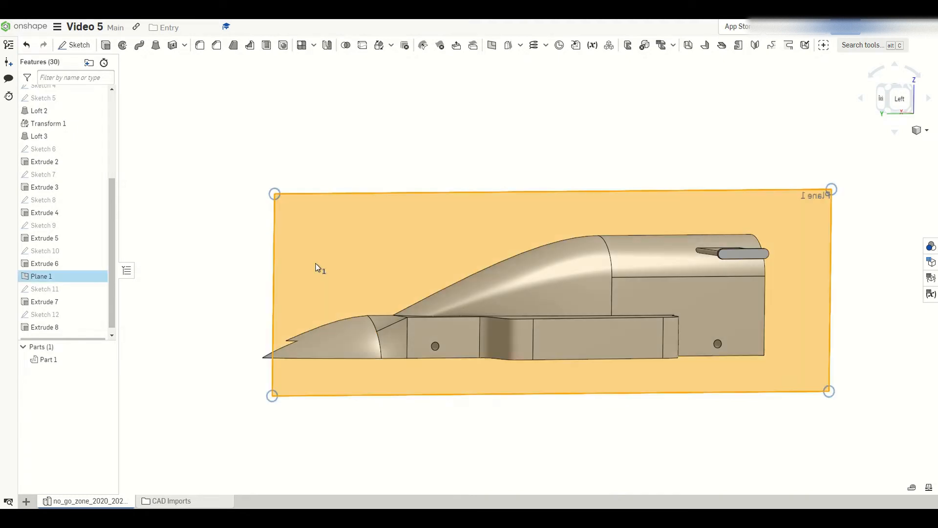
key(shift+s)
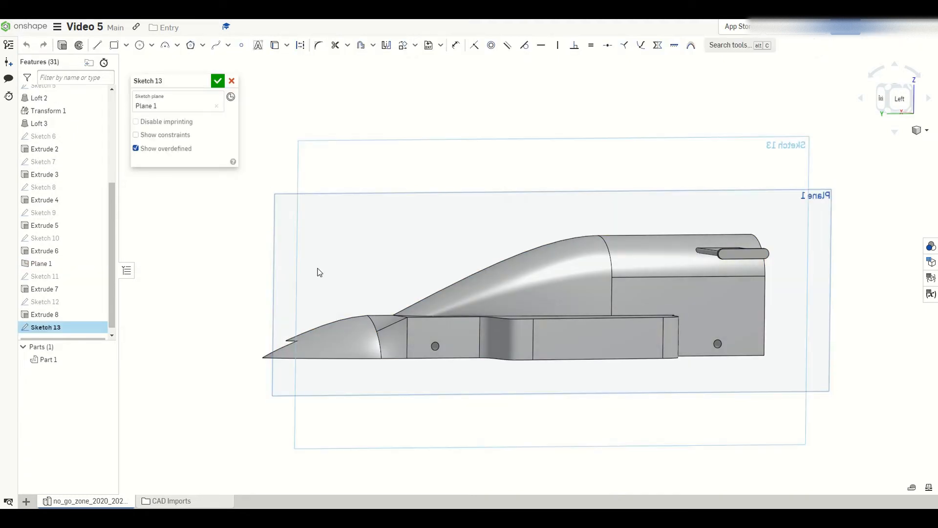
key(n)
scroll(313, 332, up, 4)
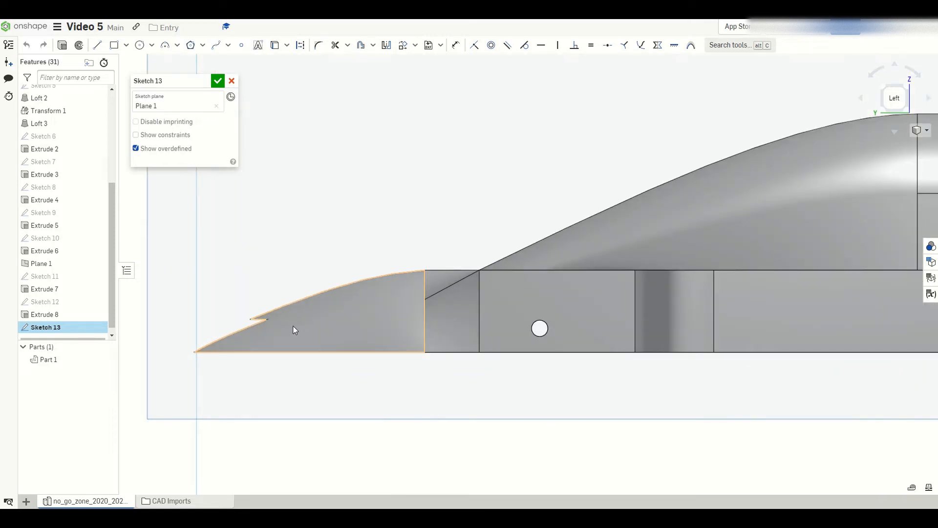
scroll(292, 325, up, 2)
scroll(588, 294, down, 2)
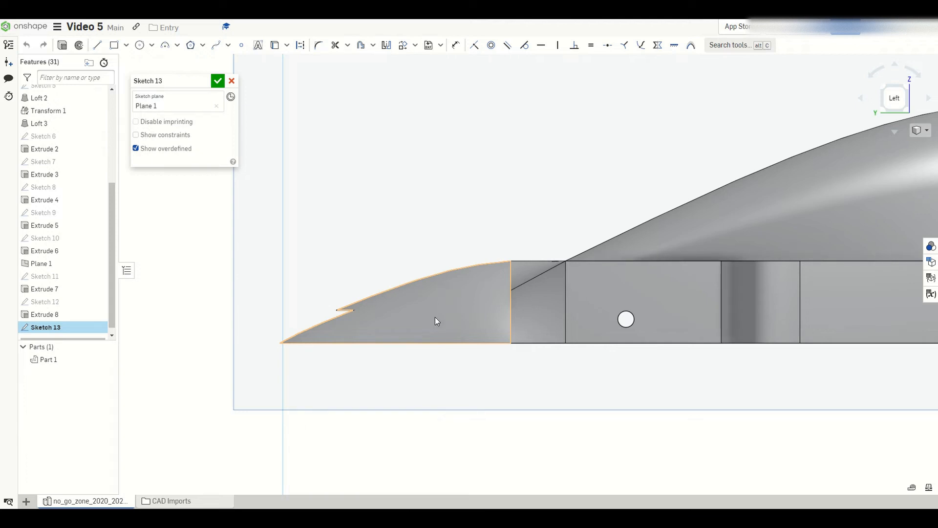
click(216, 45)
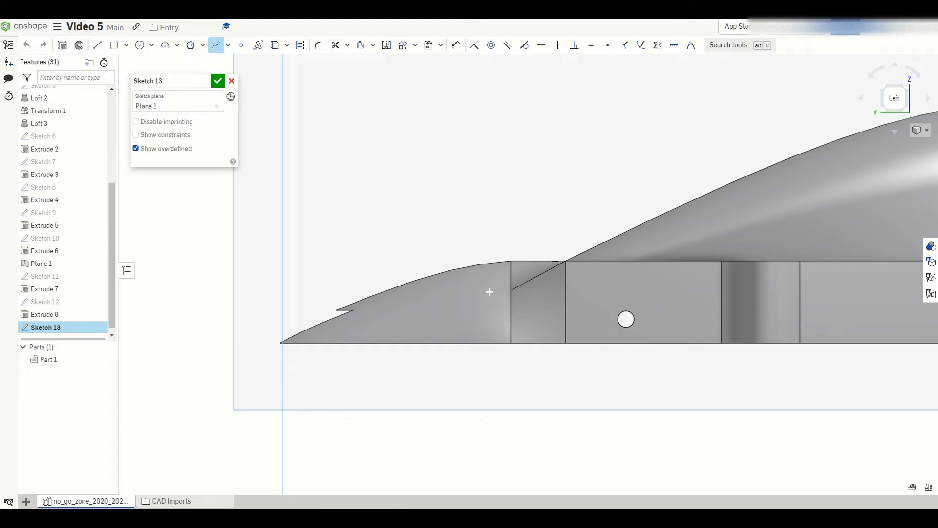
click(491, 293)
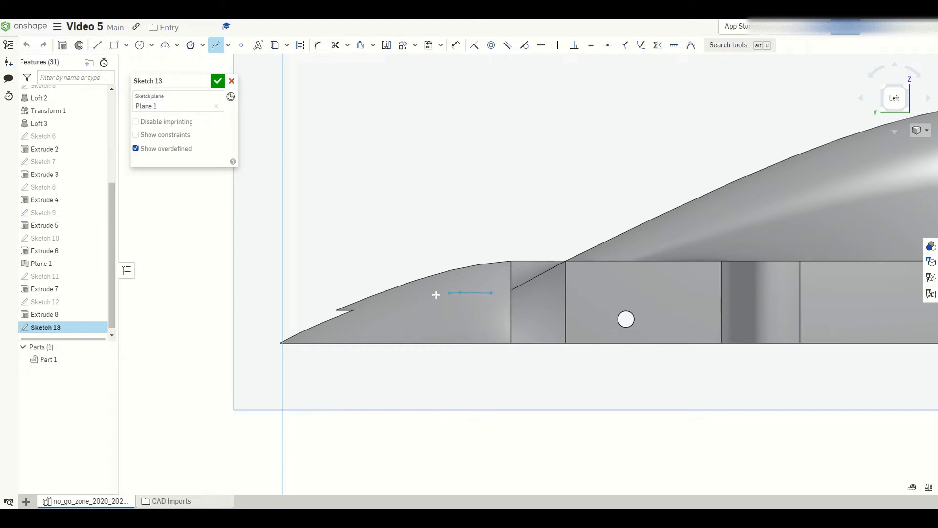
click(413, 304)
click(396, 319)
click(444, 314)
double_click(490, 293)
key(Escape)
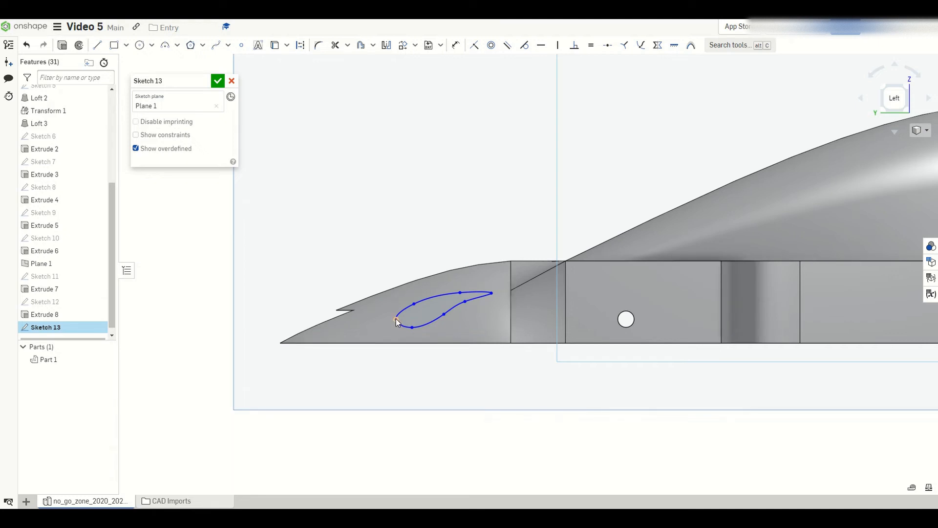
Step: Reshape the airfoil spline by moving its leading-edge and underside points to slim the profile, and finish the sketch
drag(396, 319, 399, 319)
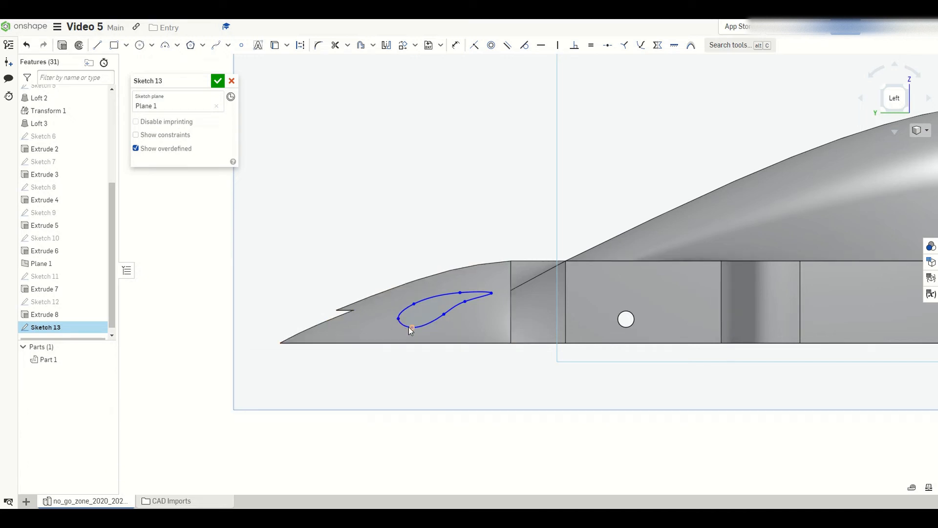
drag(411, 326, 439, 308)
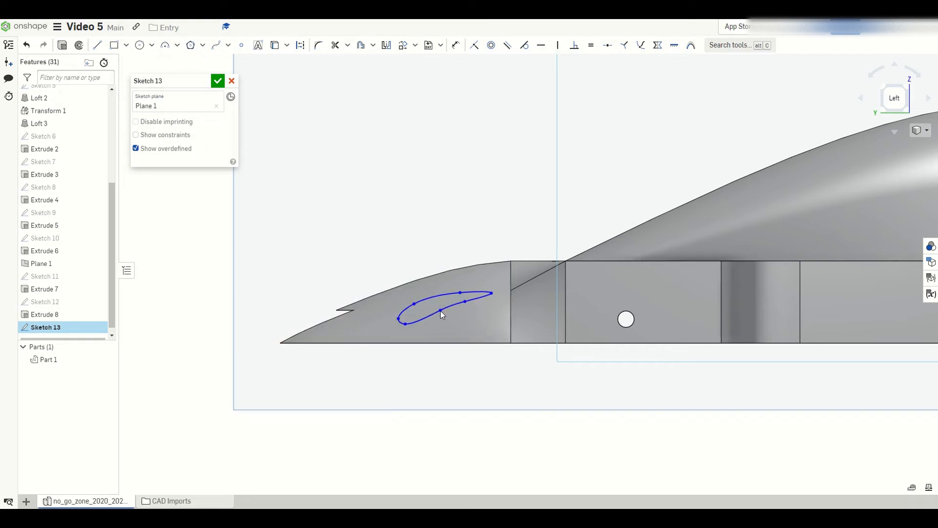
click(217, 81)
Step: Extrude the airfoil profile as an added solid with the Up to next end condition so it meets the nose
key(shift+e)
right_drag(445, 253, 550, 263)
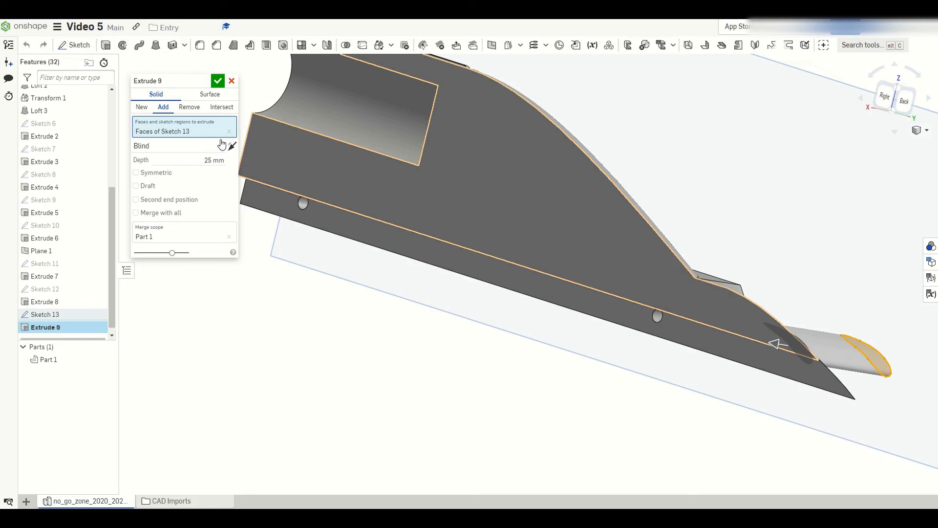
click(152, 146)
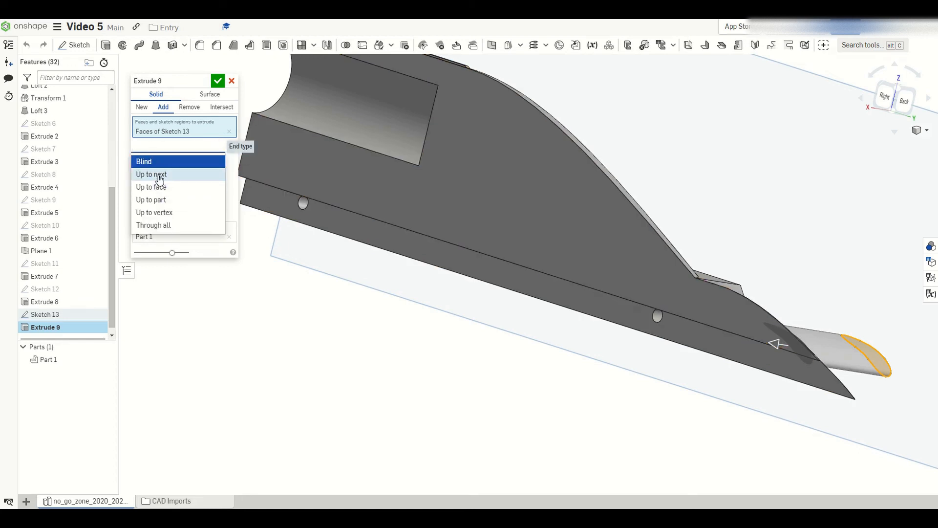
click(156, 174)
right_drag(555, 352, 501, 348)
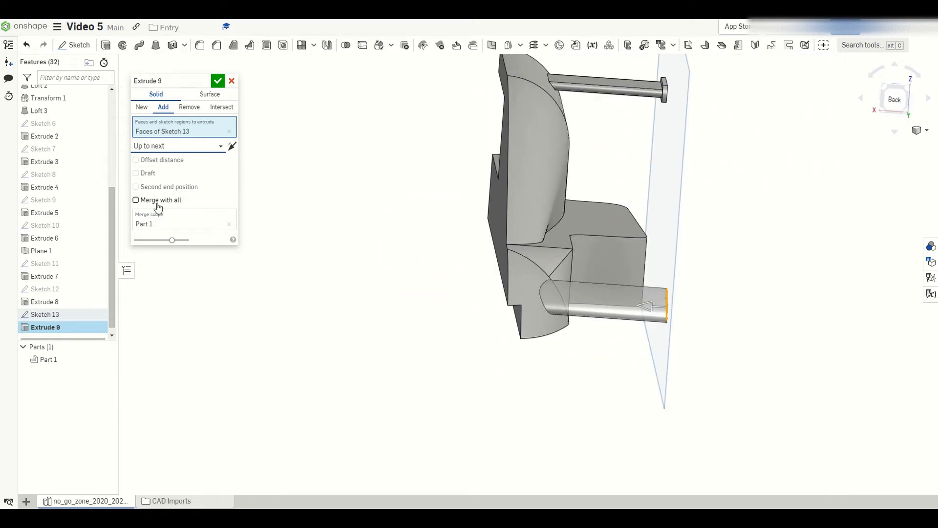
click(218, 82)
Step: Sketch on the front wing's outer end face and offset its full airfoil outline outward by 1 mm
right_drag(499, 308, 444, 274)
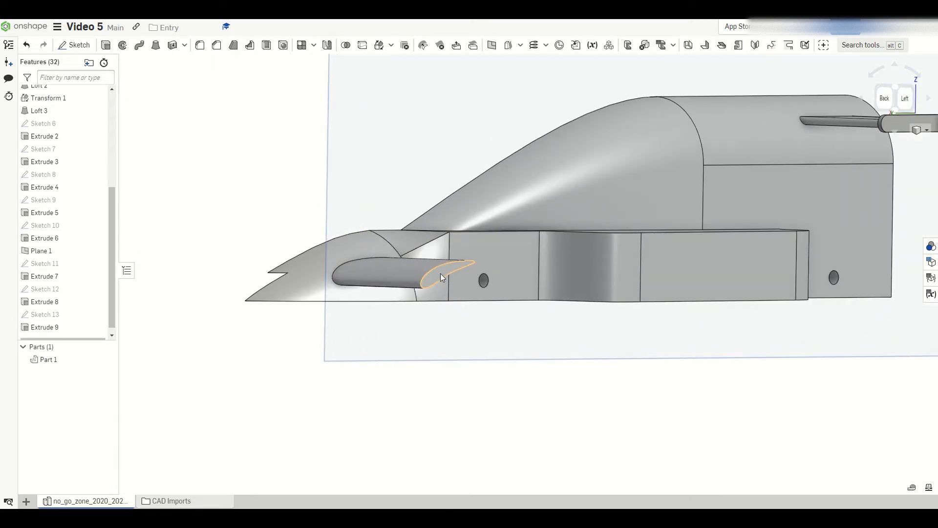
click(441, 271)
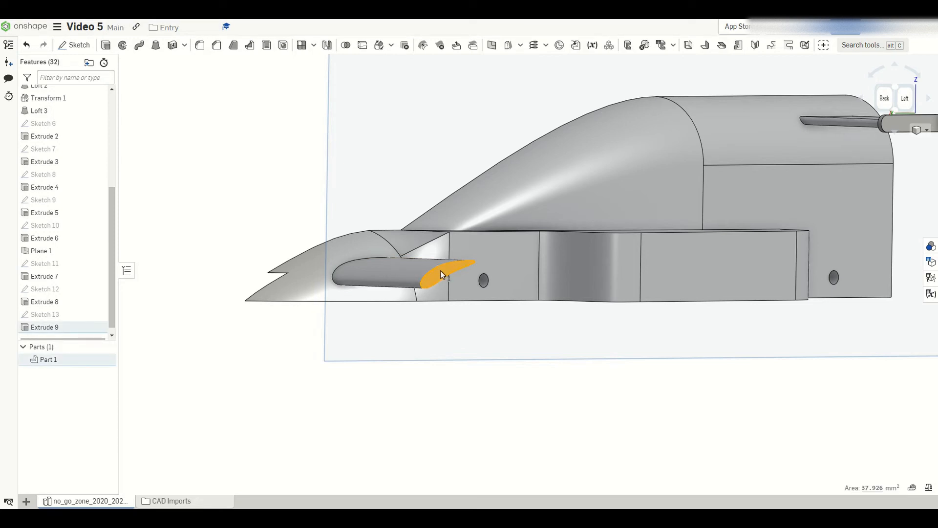
key(shift+s)
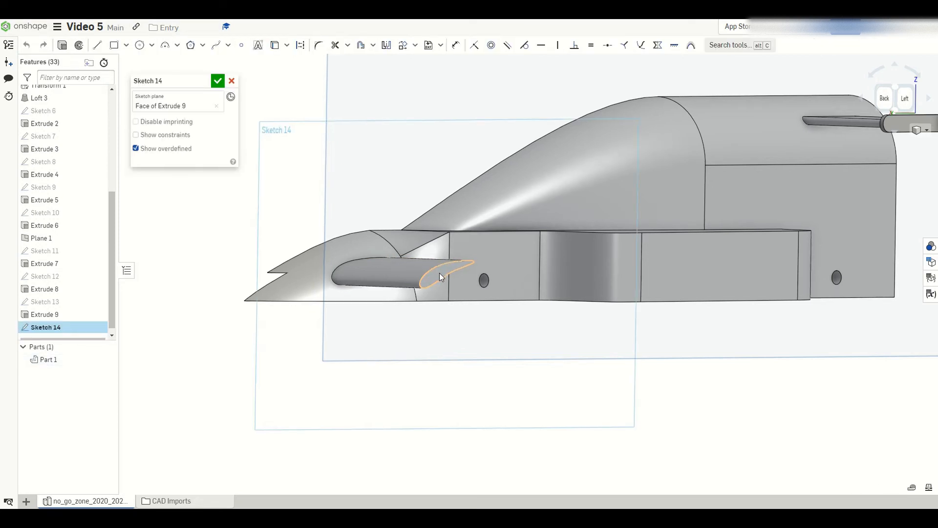
key(n)
scroll(529, 271, up, 3)
key(u)
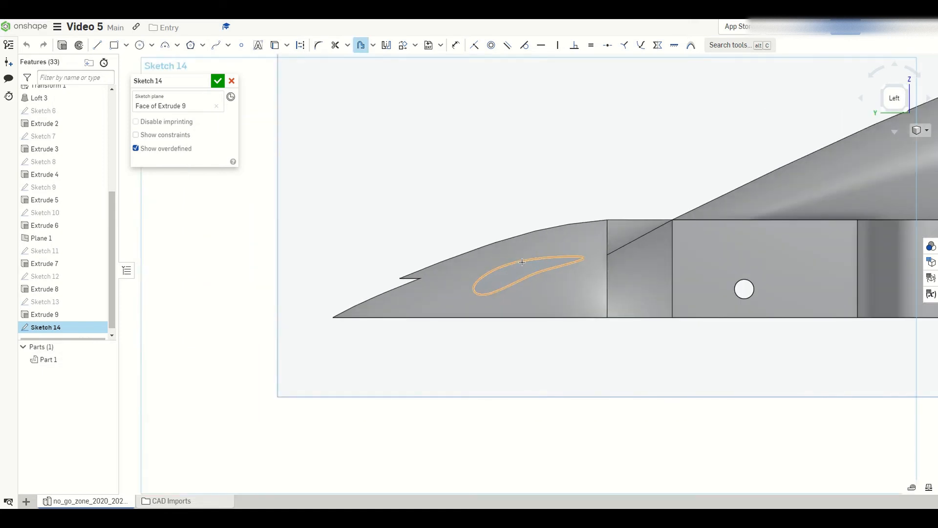
click(521, 261)
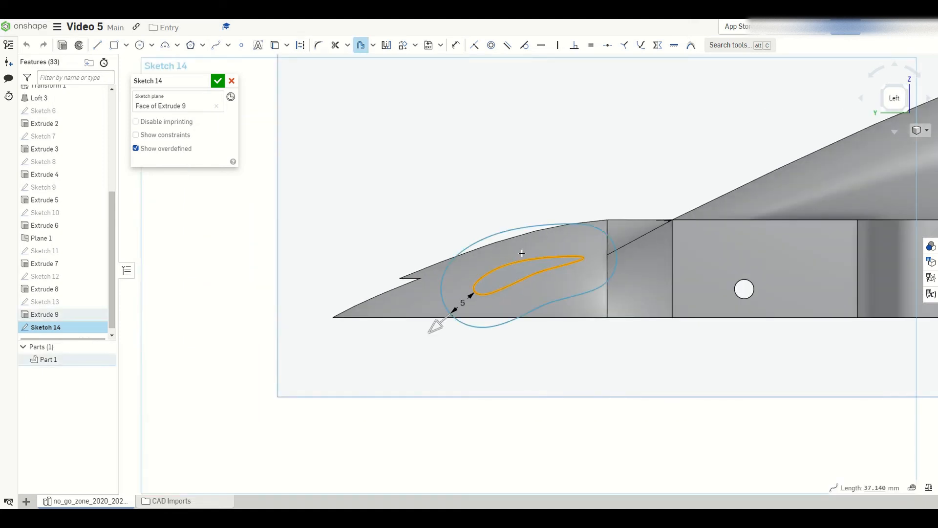
click(464, 302)
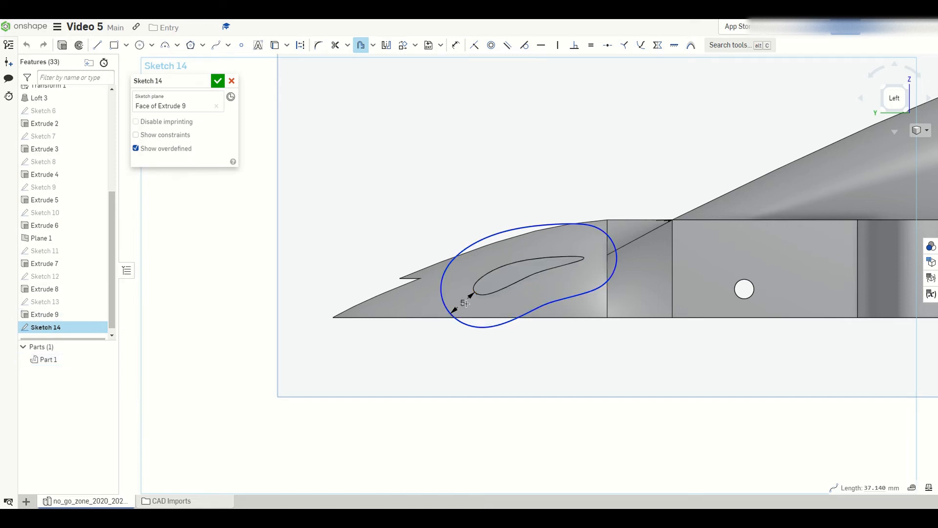
text(1)
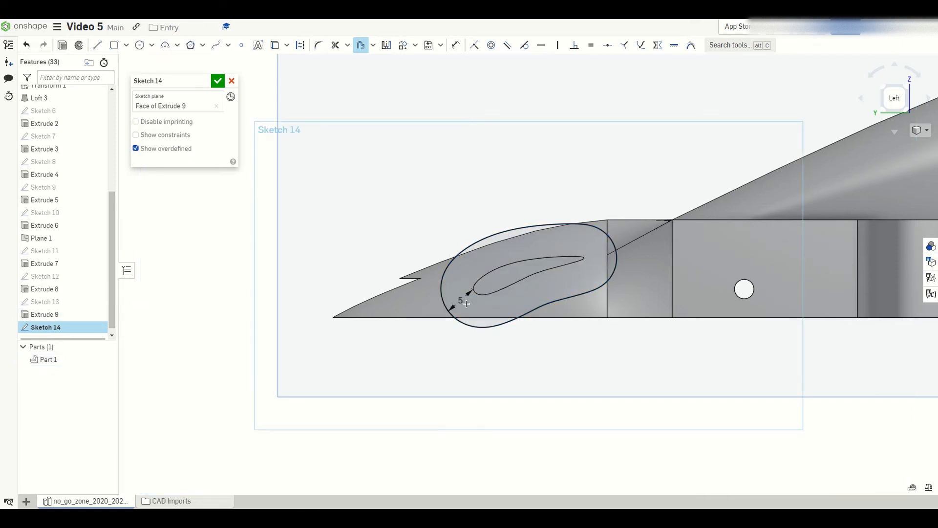
key(Return)
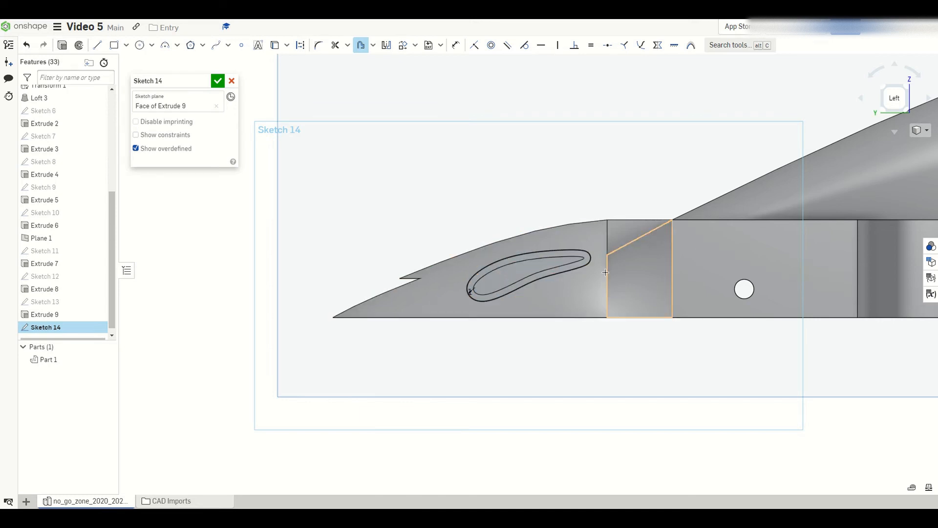
key(Escape)
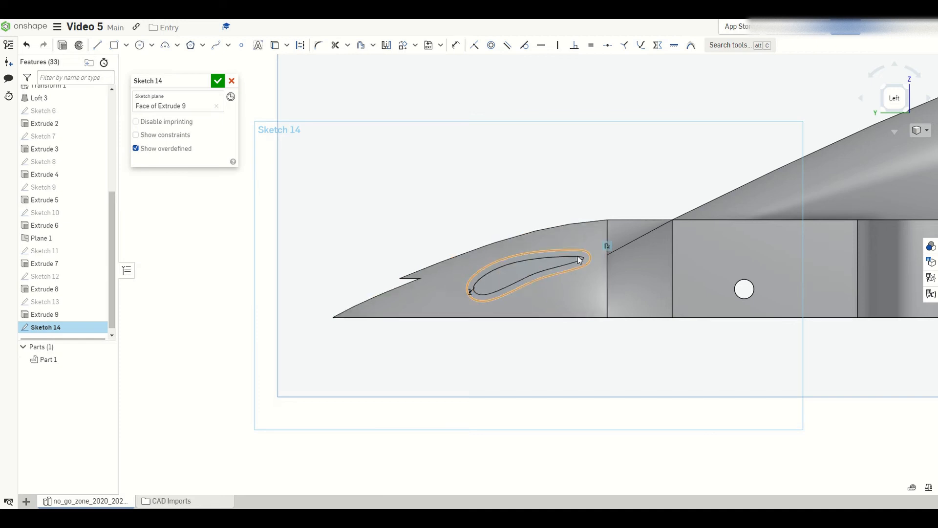
click(217, 80)
Step: Extrude both regions of the front wing's end-face sketch 1 mm outward as an added end plate
right_drag(373, 320, 421, 331)
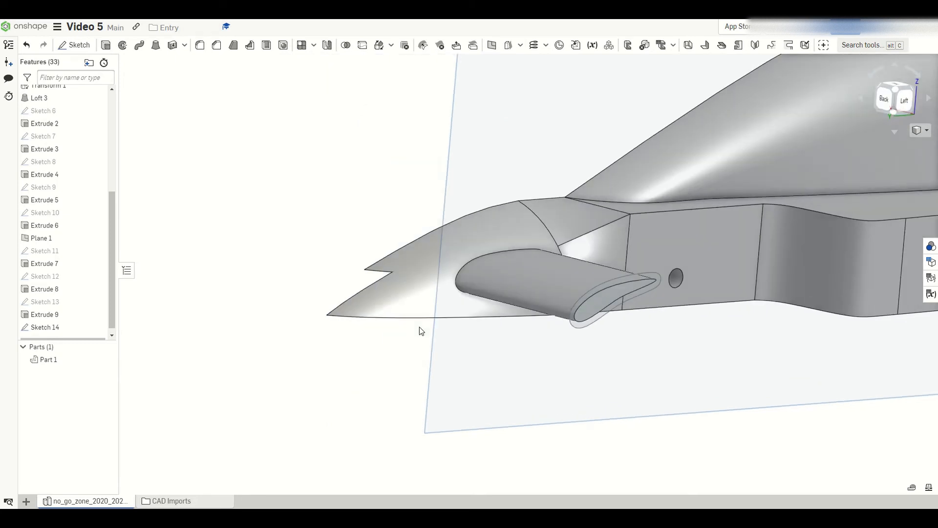
click(73, 45)
click(231, 80)
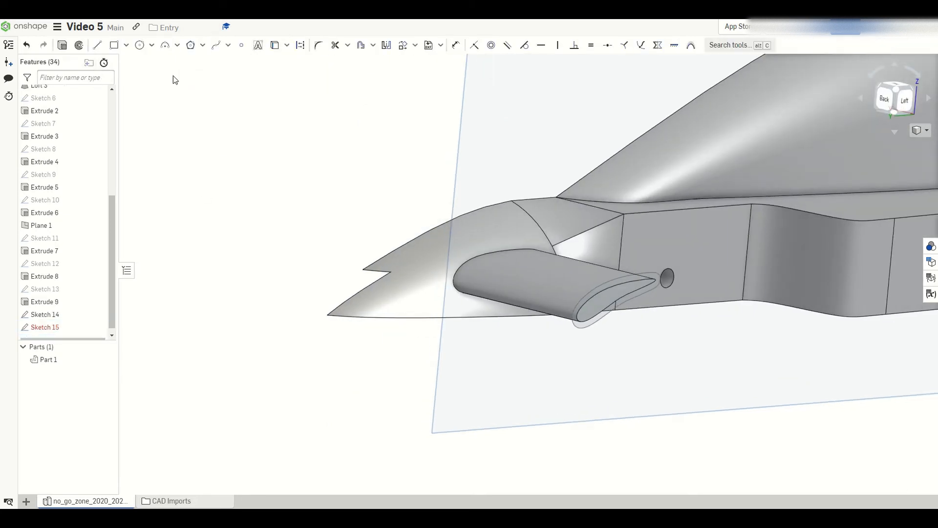
click(106, 45)
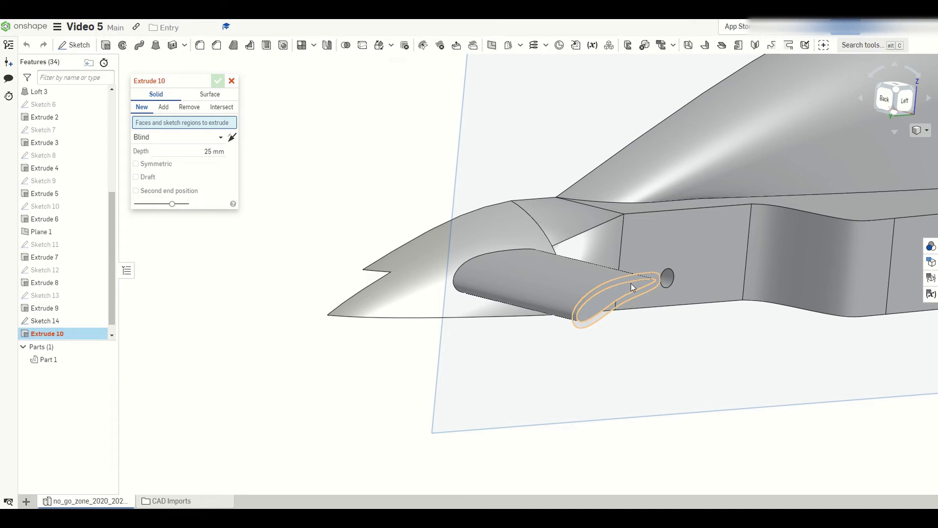
scroll(652, 277, up, 3)
click(655, 272)
mouse_move(654, 272)
right_down()
mouse_move(635, 340)
mouse_move(599, 346)
mouse_move(633, 354)
right_up()
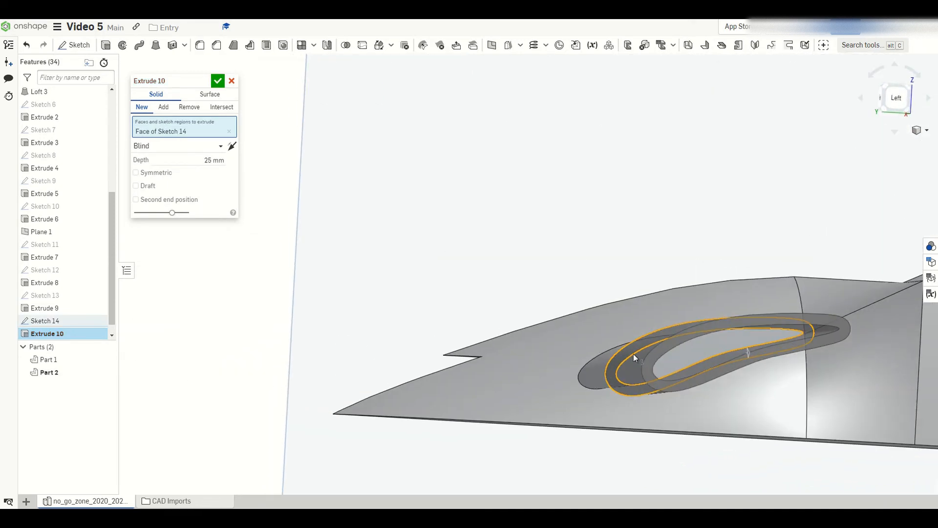
click(673, 359)
right_drag(676, 376, 708, 376)
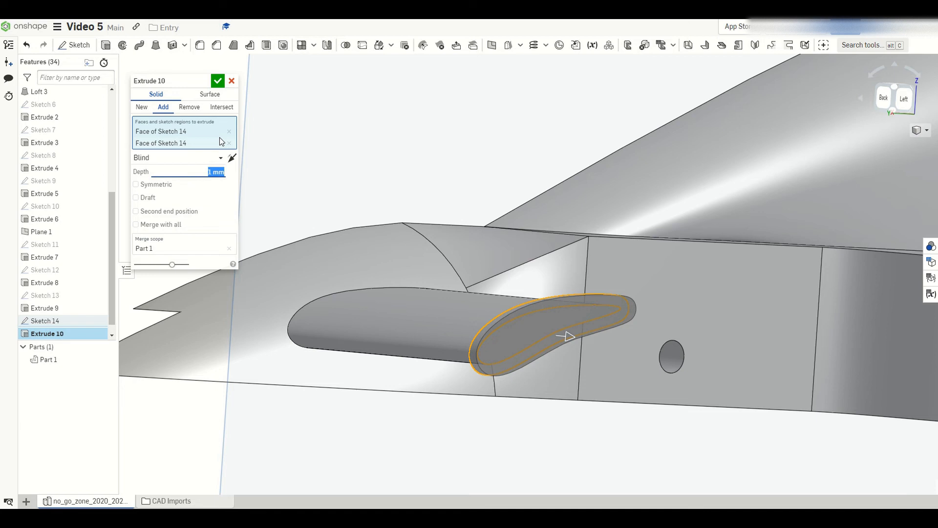
click(218, 80)
Step: Start a fillet and select the side pod's upper and lower outer edges, including the curved edges at both ends
right_drag(494, 355, 471, 394)
right_drag(547, 388, 495, 330)
mouse_move(496, 297)
right_down()
mouse_move(456, 269)
mouse_move(497, 283)
right_up()
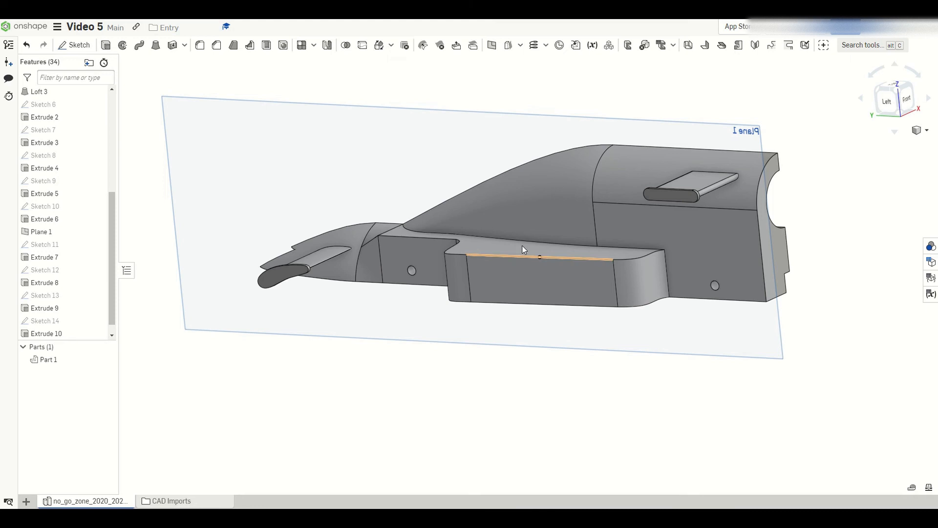
click(200, 45)
right_drag(463, 328, 527, 256)
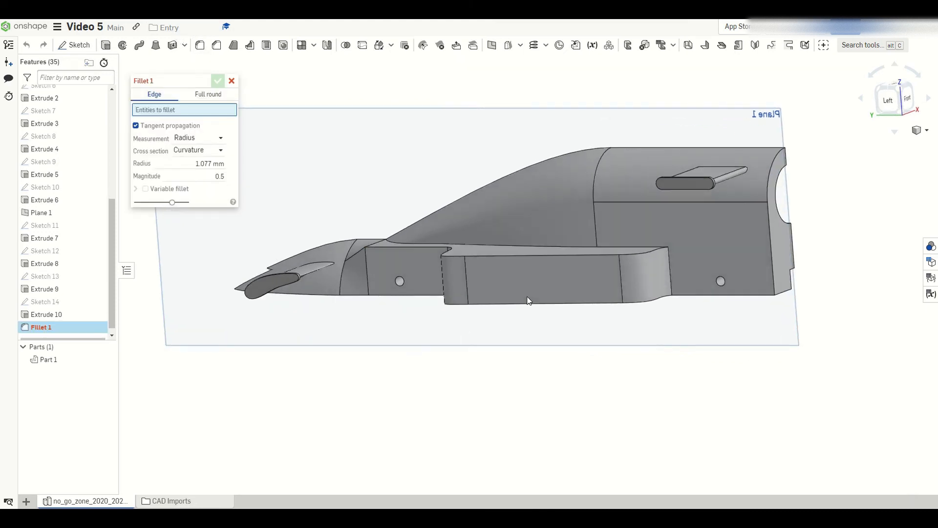
click(527, 256)
right_drag(519, 321, 633, 275)
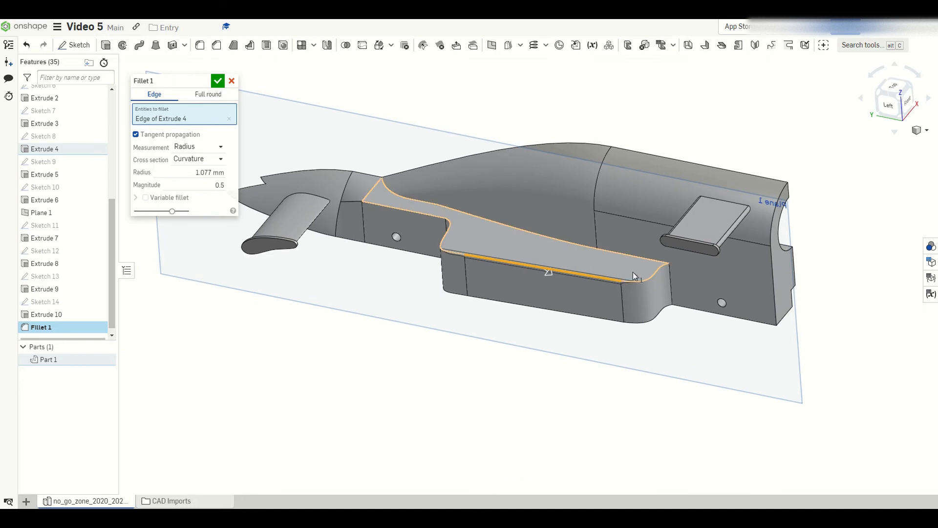
click(639, 281)
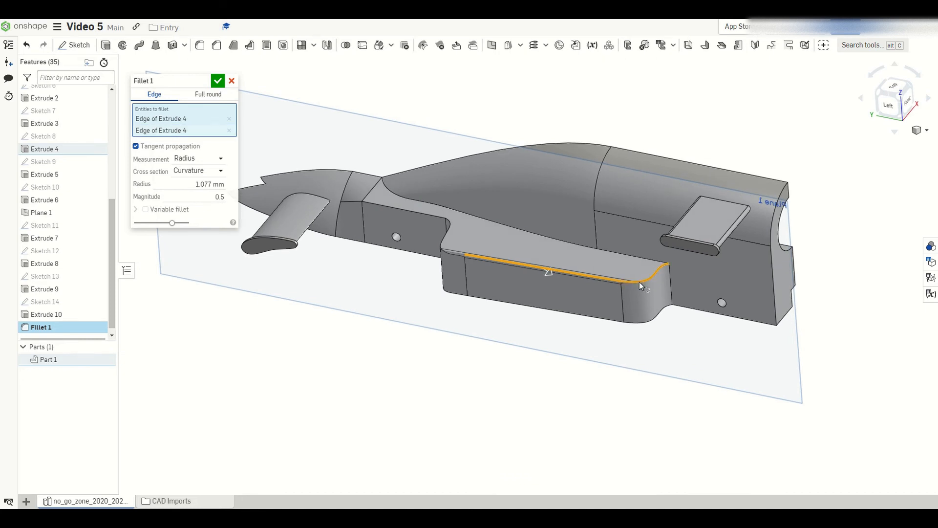
click(441, 246)
right_drag(462, 291, 421, 296)
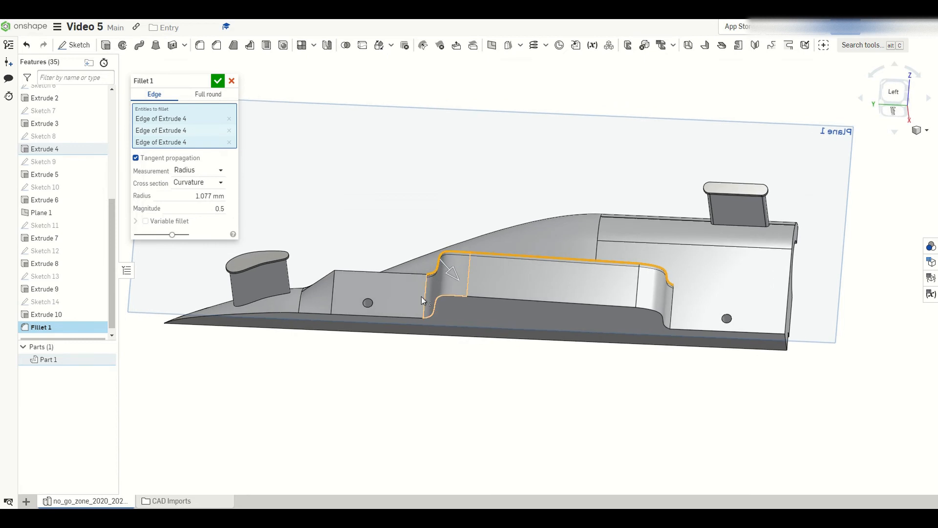
click(474, 295)
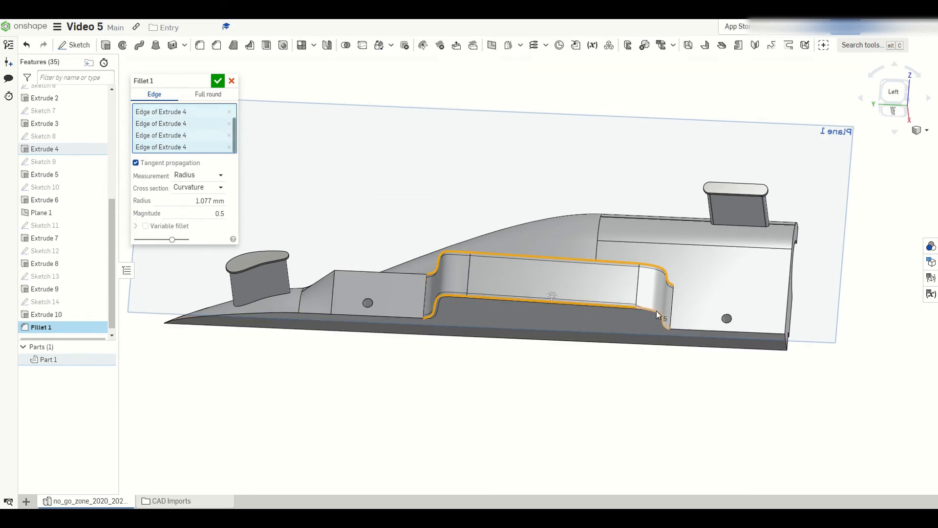
right_drag(636, 347, 635, 384)
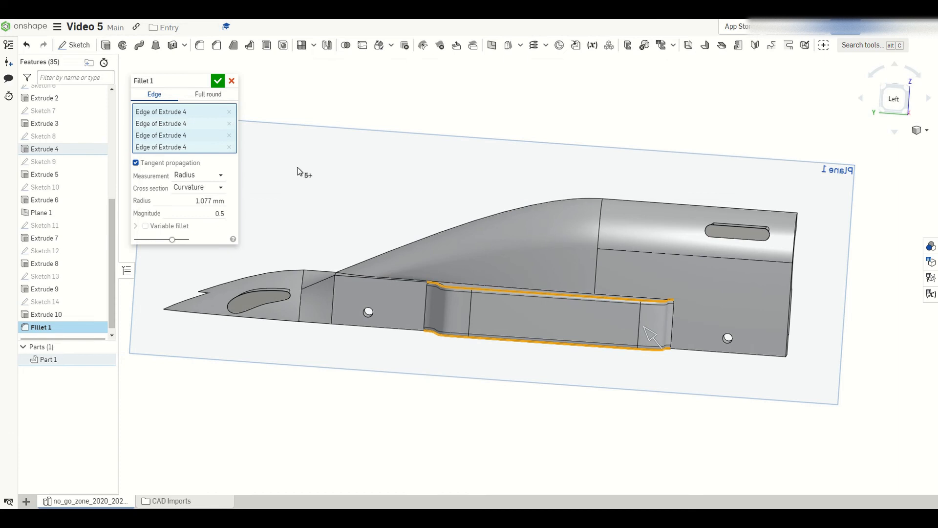
Step: Set the side pod fillet to a circular cross section with a 2 mm radius and finish it
click(201, 198)
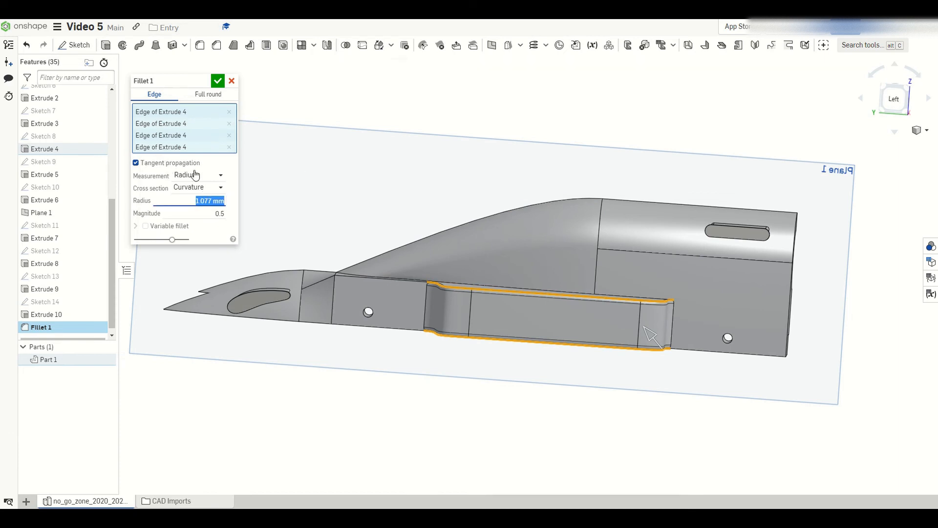
click(197, 180)
click(219, 172)
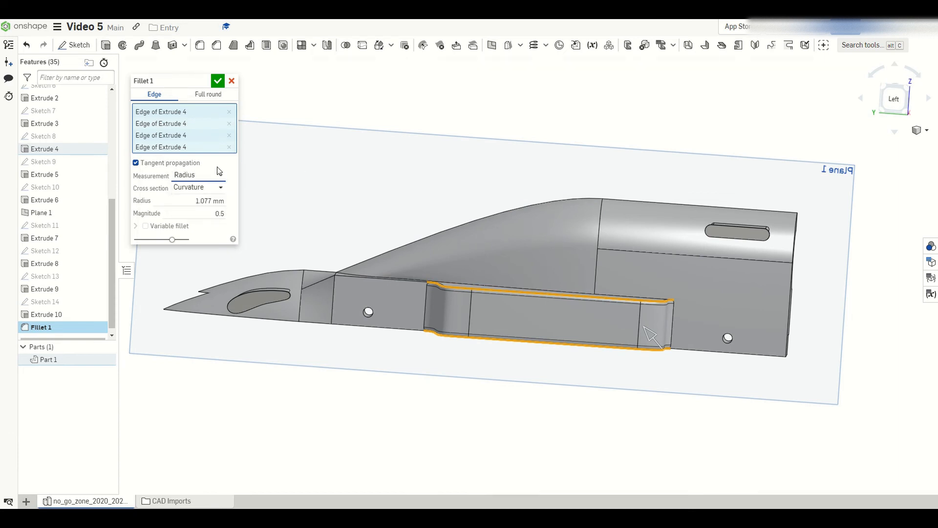
click(207, 189)
click(195, 203)
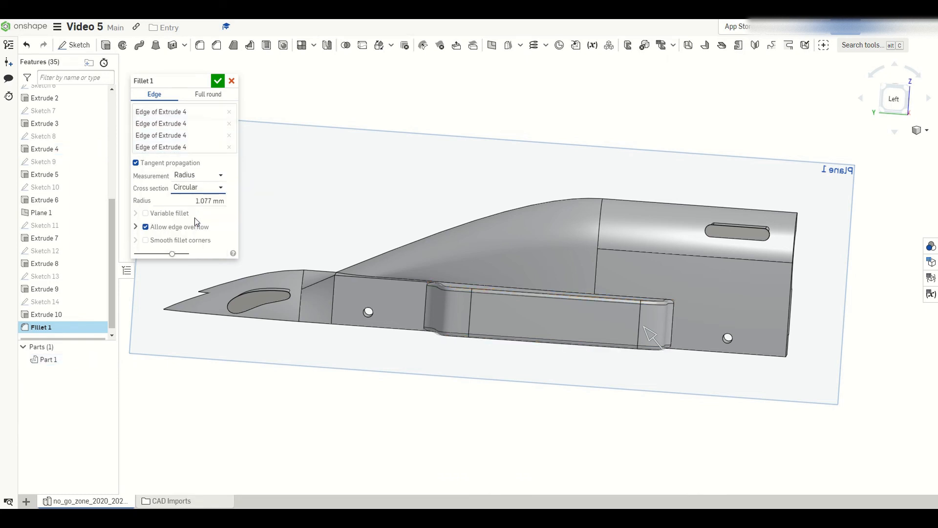
right_drag(345, 291, 294, 298)
click(198, 201)
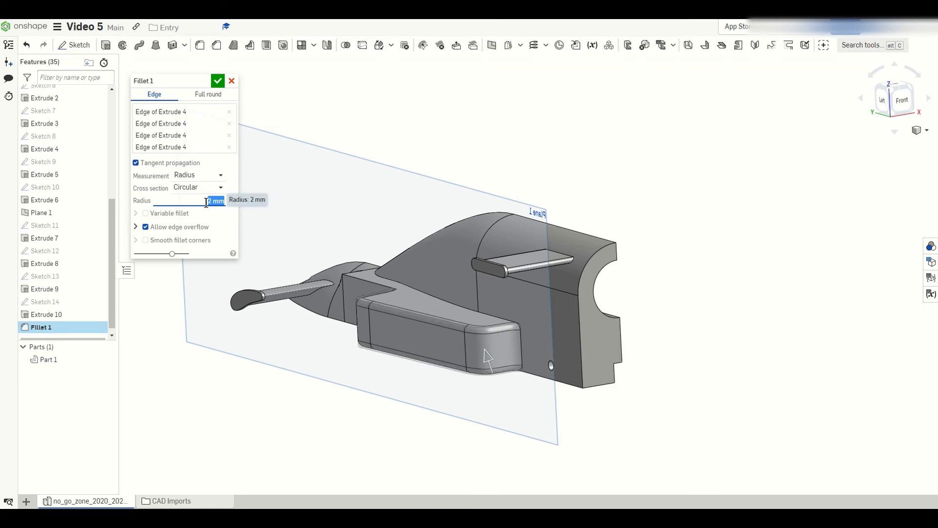
click(218, 82)
Step: Hide the offset construction plane Plane 1
right_drag(456, 364, 625, 320)
scroll(625, 321, down, 3)
right_drag(683, 297, 623, 306)
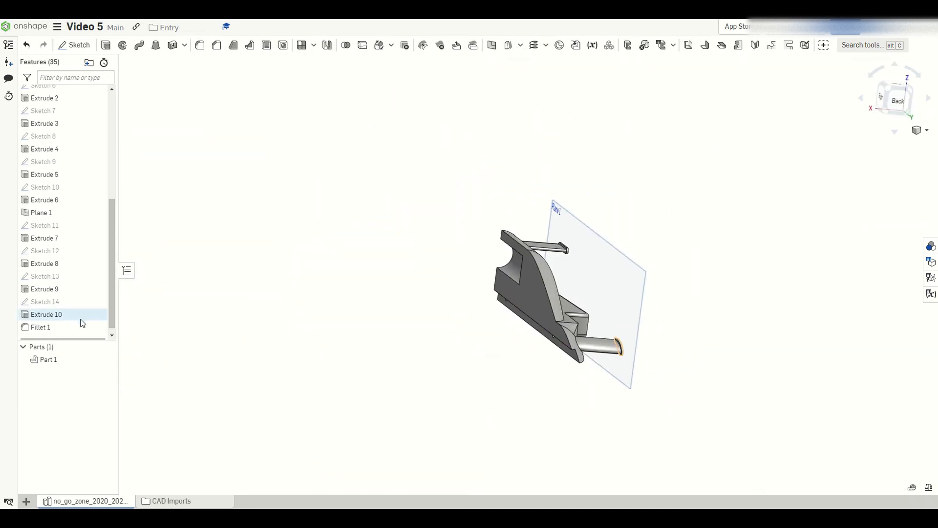
scroll(95, 303, down, 2)
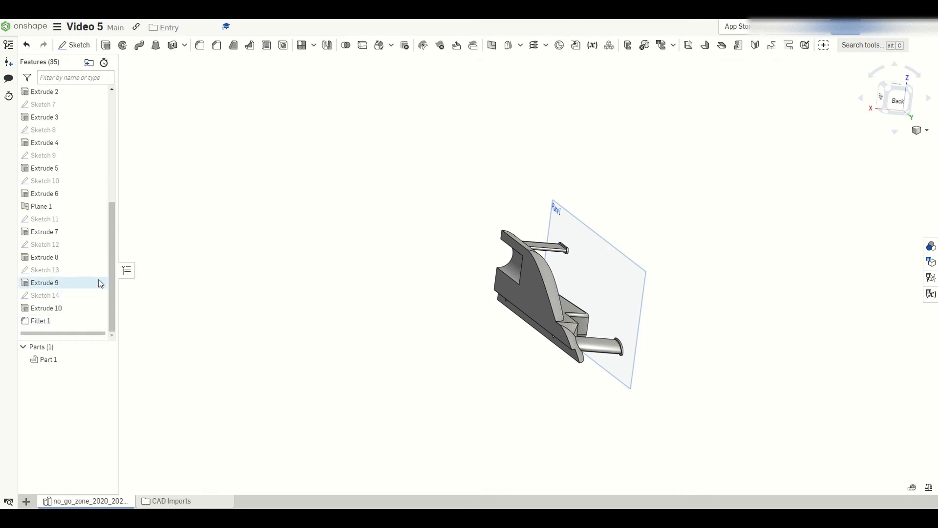
click(101, 206)
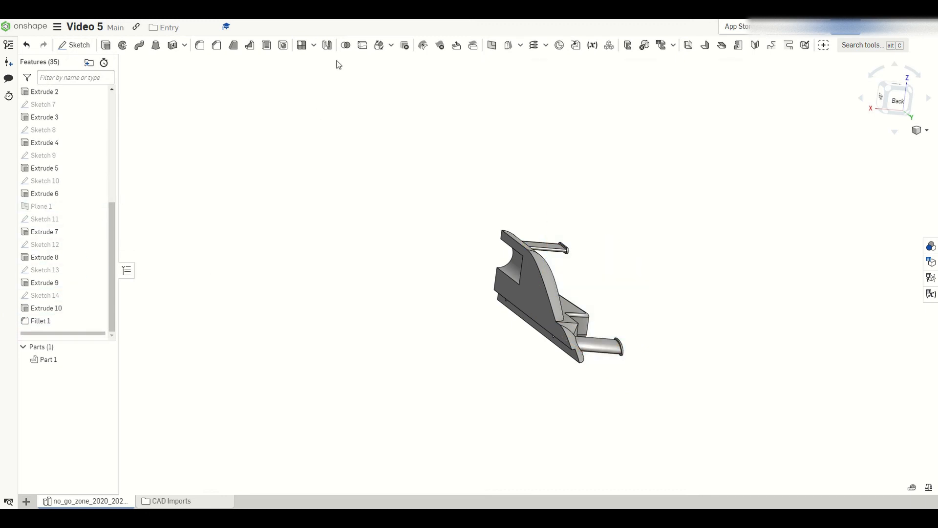
Step: Mirror the half car body across its flat centre face with the Add operation and Merge with all enabled
click(327, 45)
scroll(401, 303, down, 3)
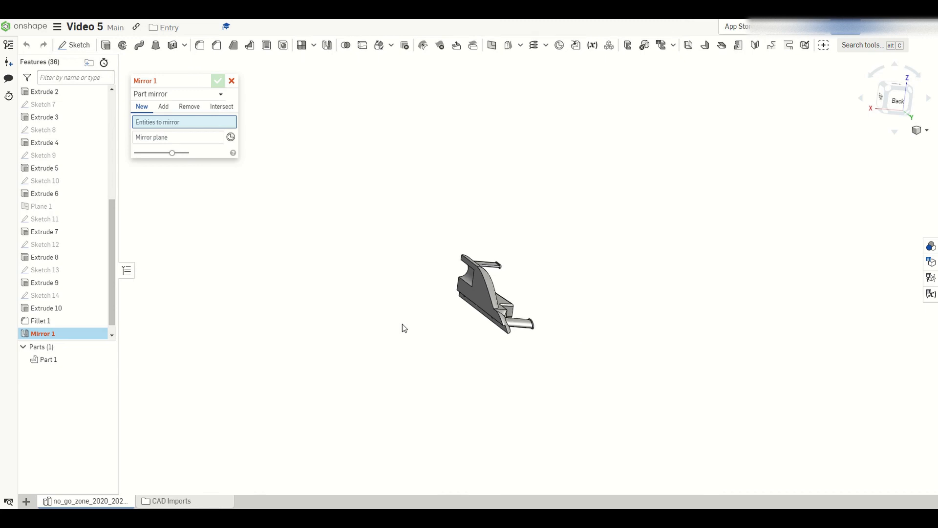
scroll(404, 327, up, 4)
click(555, 248)
mouse_move(484, 370)
right_down()
mouse_move(440, 377)
mouse_move(467, 372)
right_up()
click(198, 144)
right_drag(509, 325, 544, 285)
click(557, 258)
right_drag(471, 381, 380, 364)
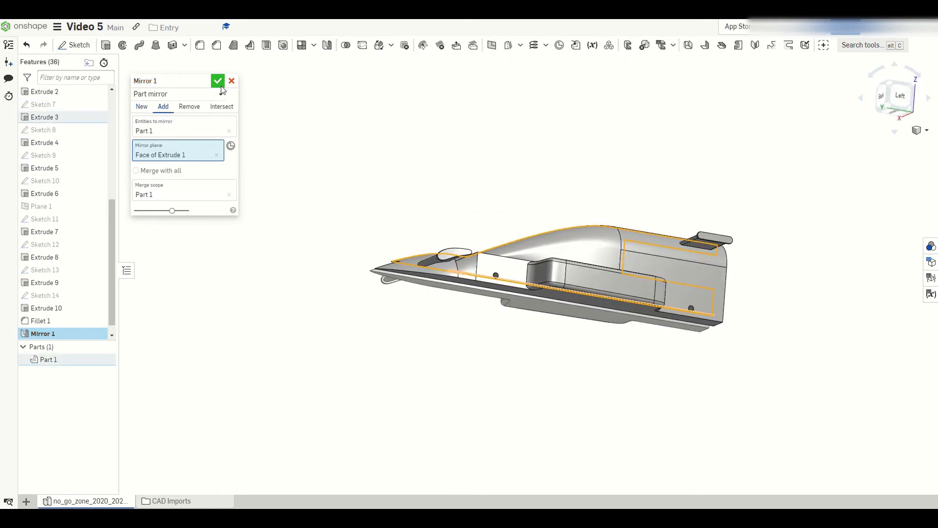
click(159, 171)
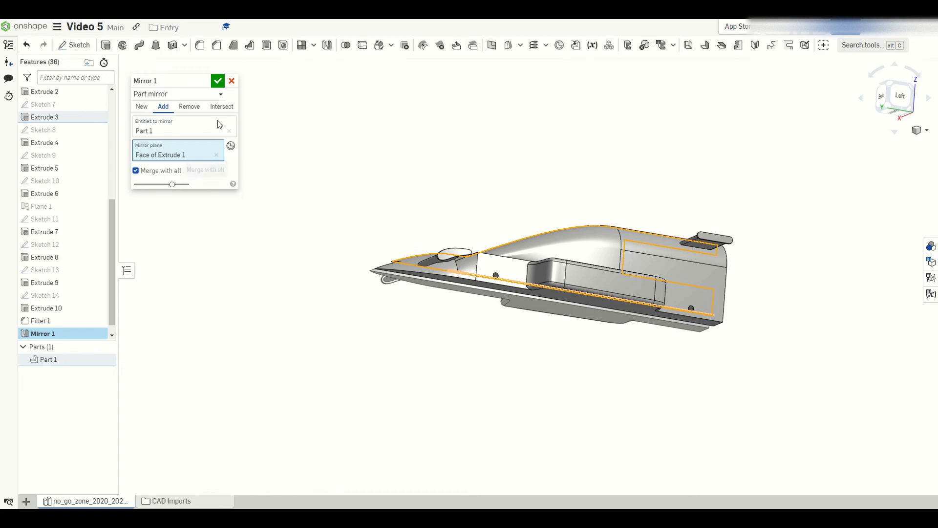
click(218, 83)
Step: Open the Extrude 5 cut to review its definition on the model, and close it without changes
right_drag(503, 327, 535, 361)
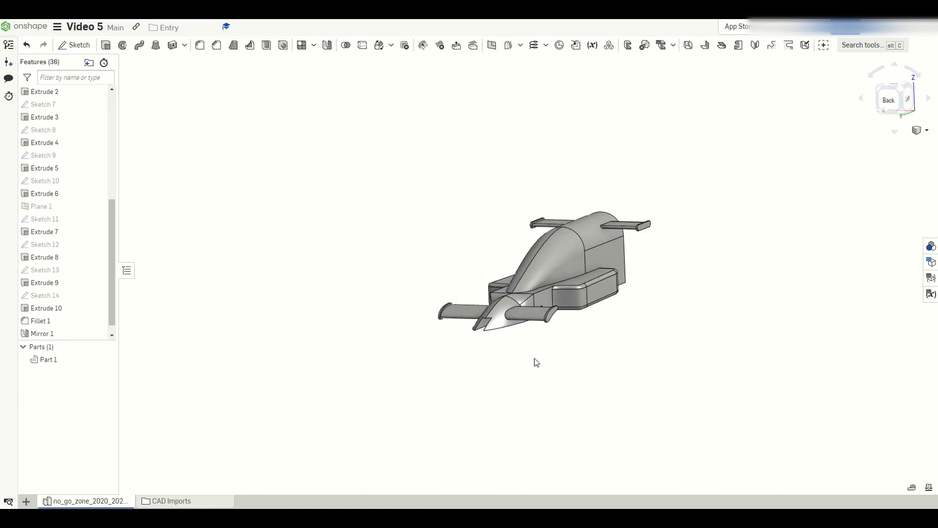
scroll(59, 195, up, 6)
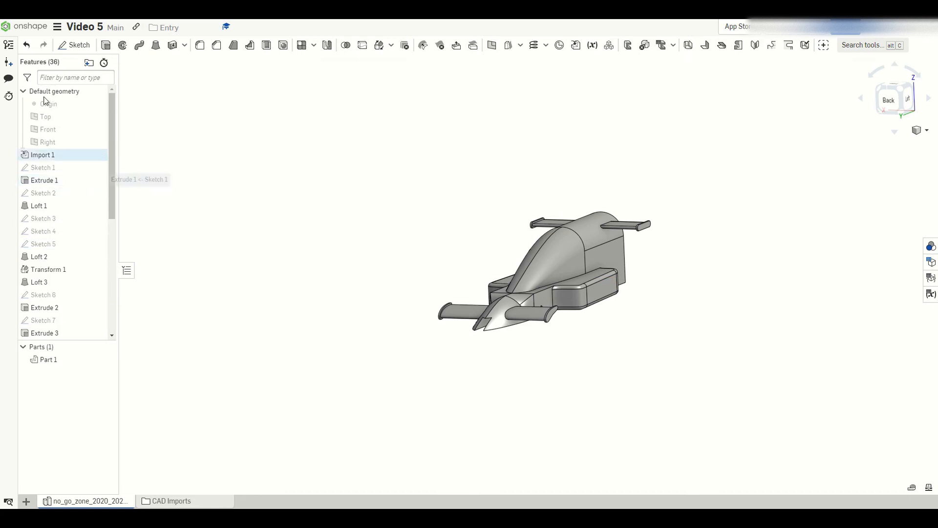
scroll(54, 220, down, 5)
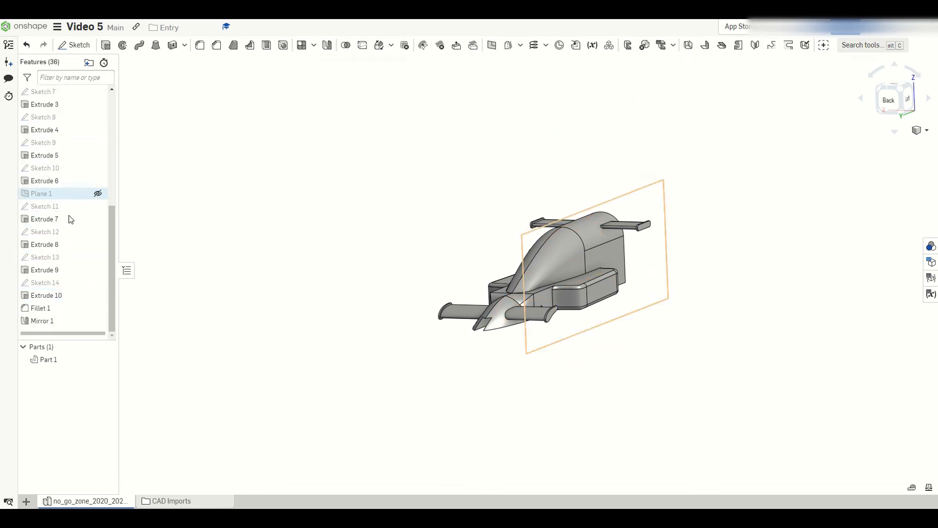
double_click(51, 156)
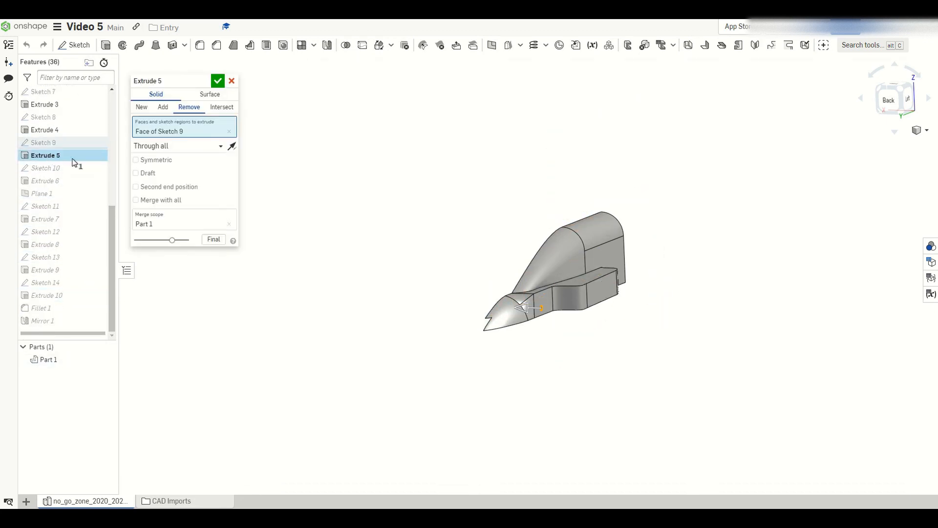
right_drag(497, 334, 515, 324)
click(233, 82)
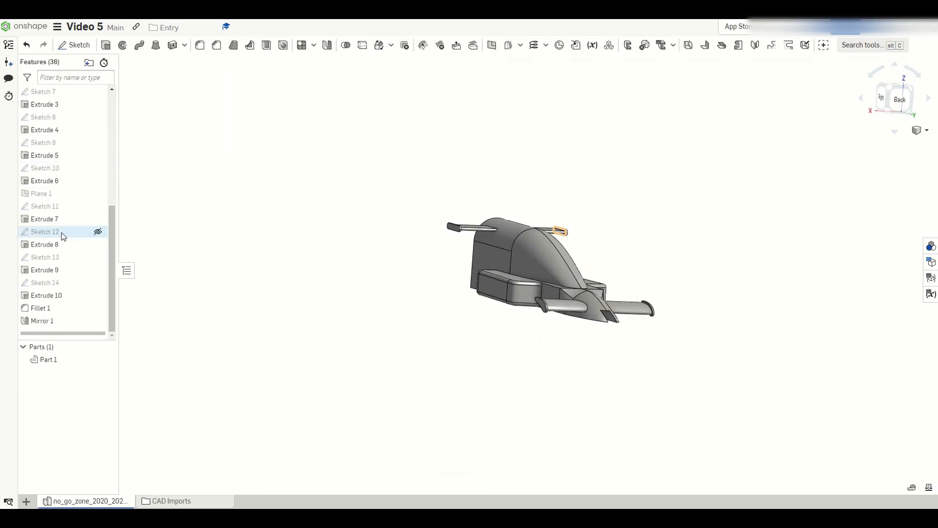
Step: Review Plane 1's offset distance in its definition, close it, and examine the complete car
scroll(61, 234, up, 5)
key(shift+2)
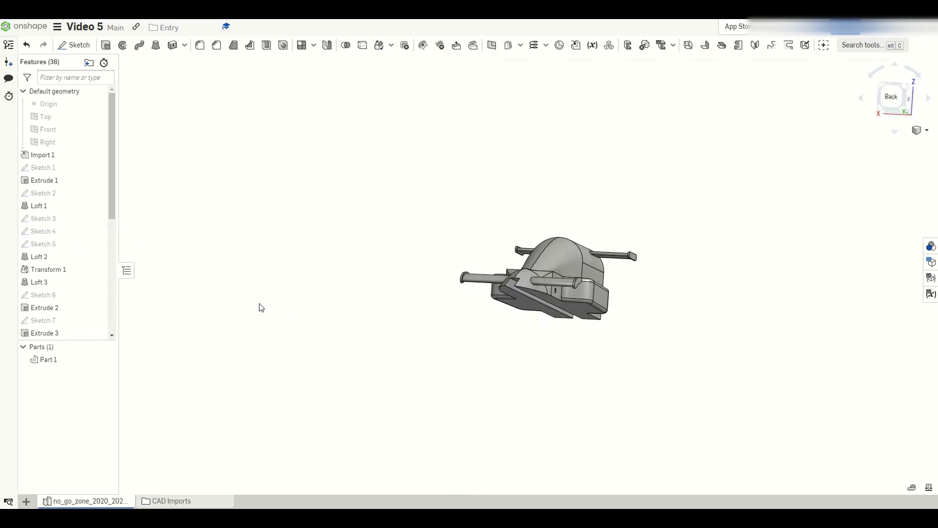
right_drag(273, 310, 273, 311)
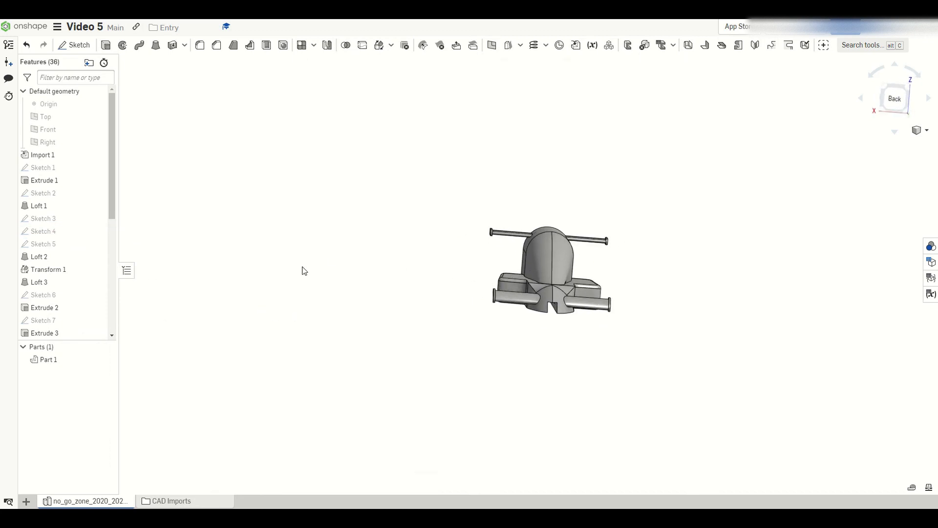
scroll(52, 272, down, 5)
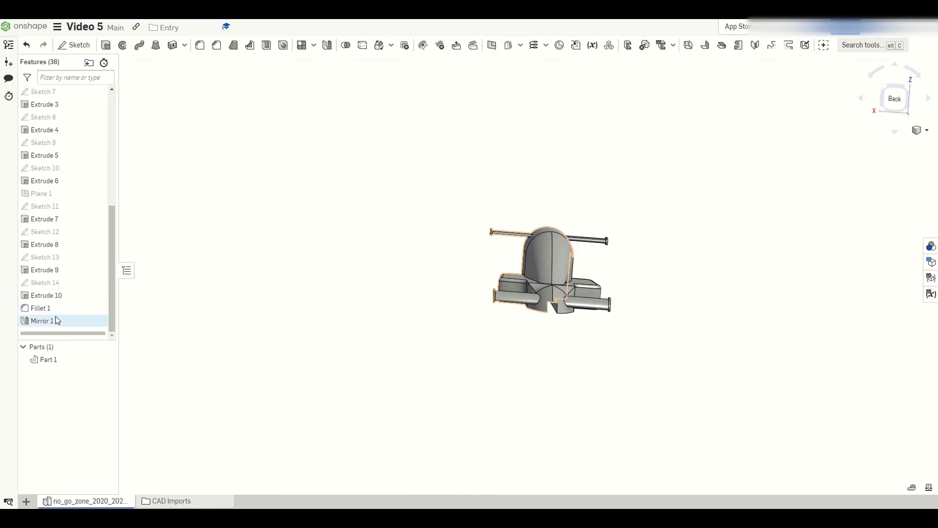
click(55, 198)
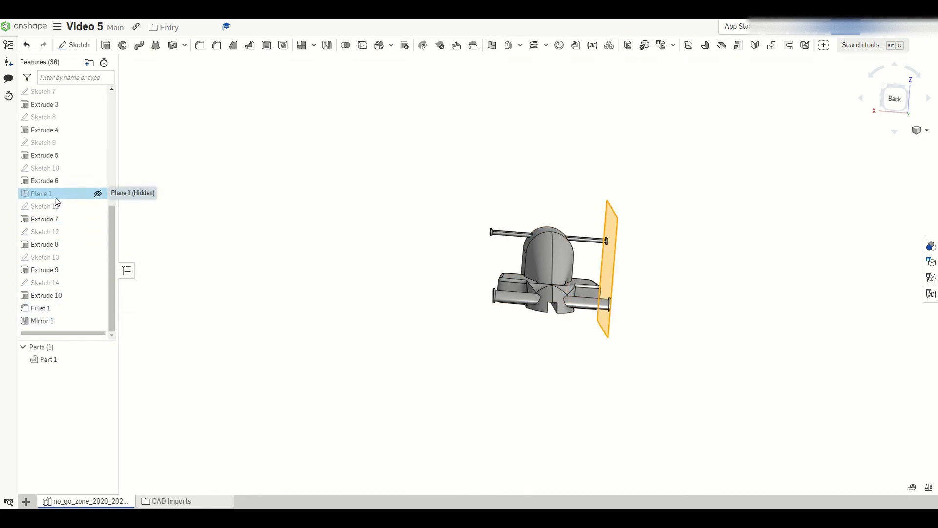
double_click(56, 196)
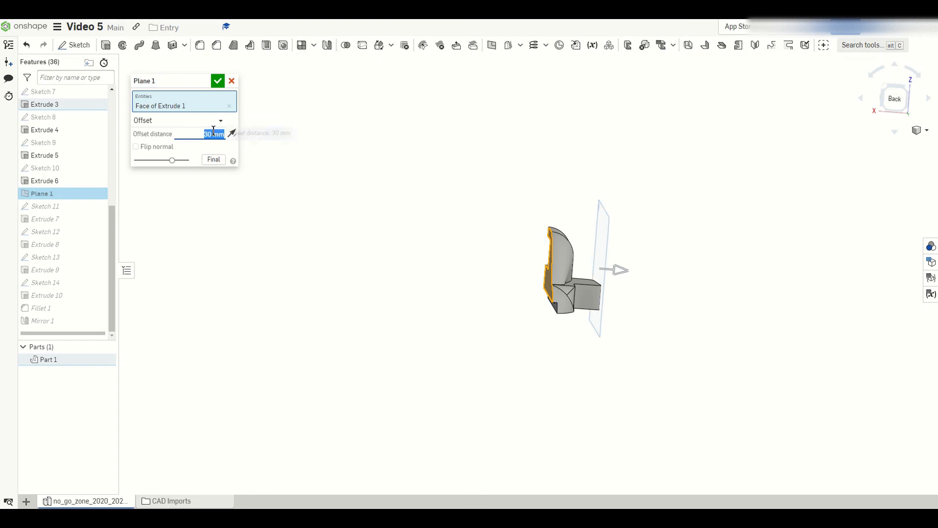
click(218, 82)
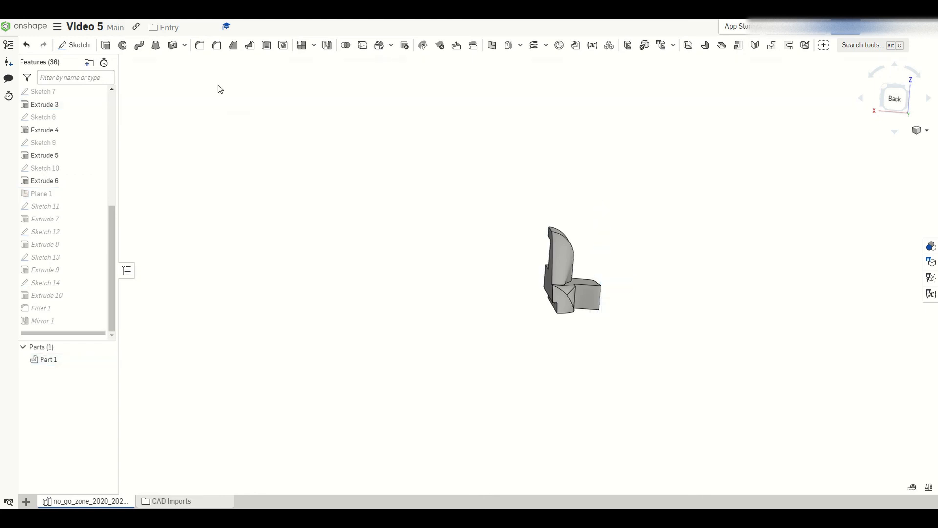
right_drag(416, 301, 363, 310)
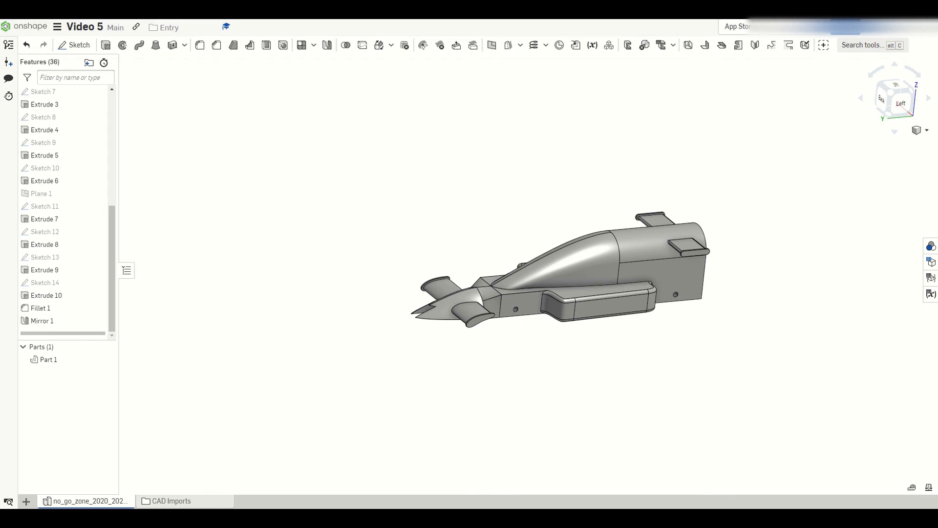